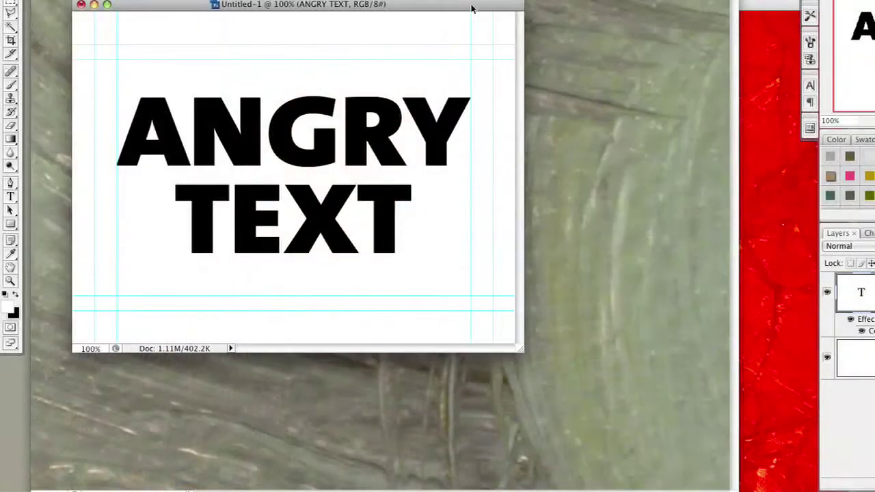
# - Nudge the vertical guide slightly to the right next to the ANGRY TEXT type
pyautogui.moveTo(470, 12); pyautogui.dragTo(495, 11)
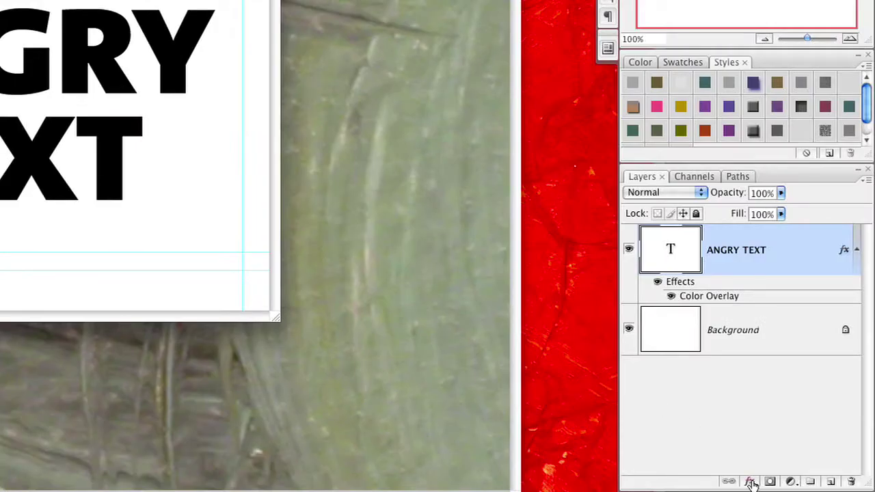
# - Add a Gradient Overlay to ANGRY TEXT using the red-green preset
pyautogui.click(750, 482)
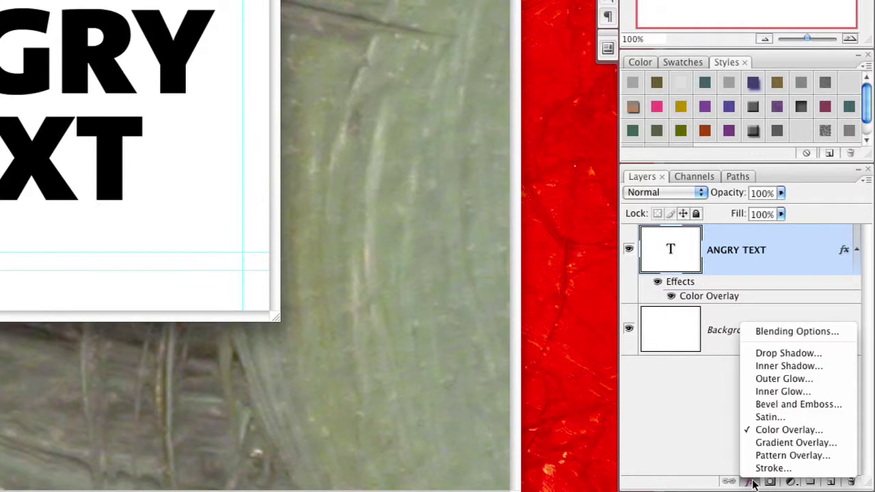
pyautogui.click(786, 442)
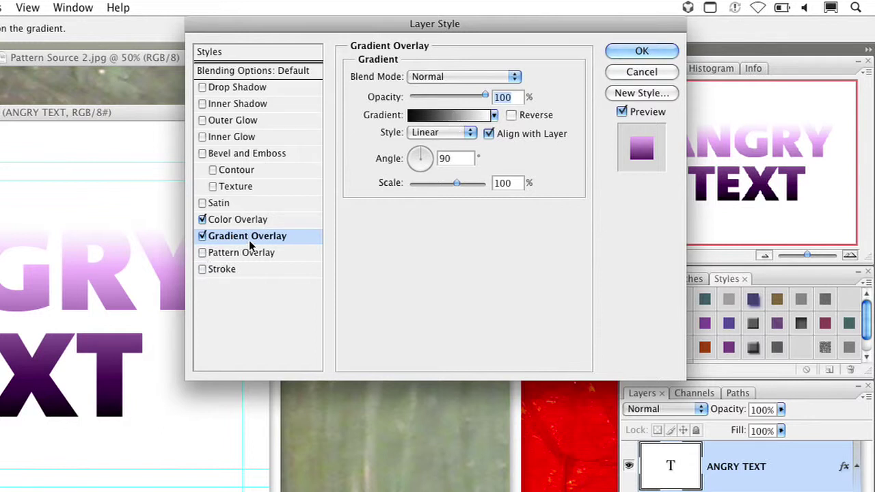
pyautogui.click(492, 114)
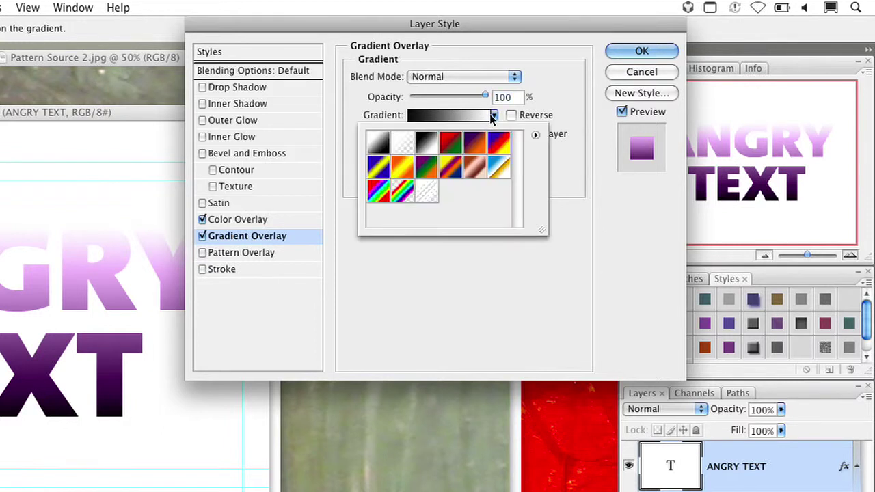
pyautogui.doubleClick(452, 140)
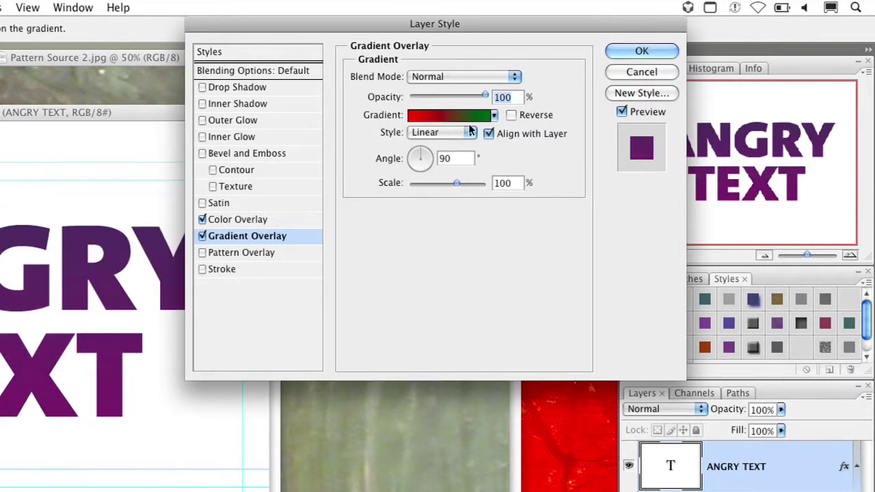
# - Switch off the text's Color Overlay effect, keeping the Gradient Overlay
pyautogui.click(268, 219)
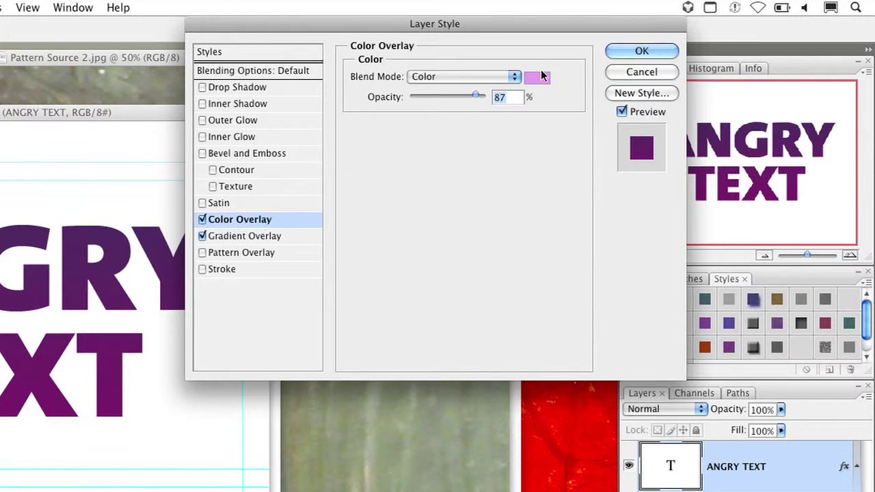
pyautogui.click(203, 219)
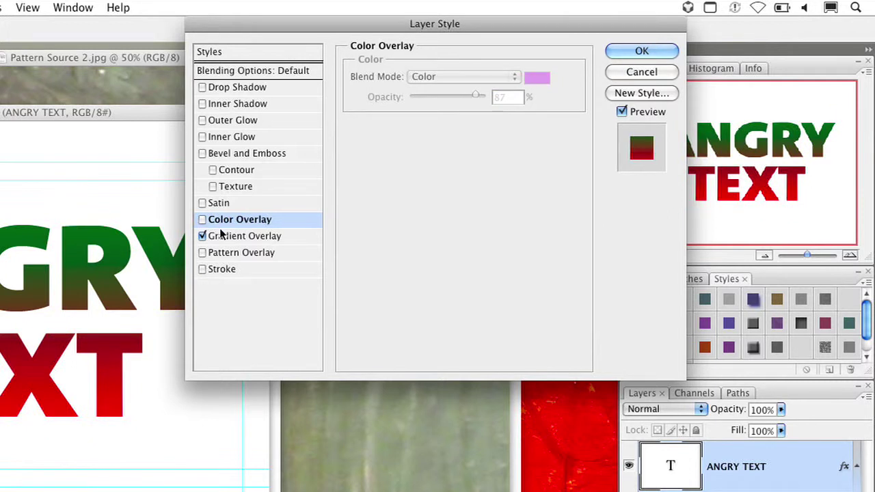
pyautogui.click(226, 236)
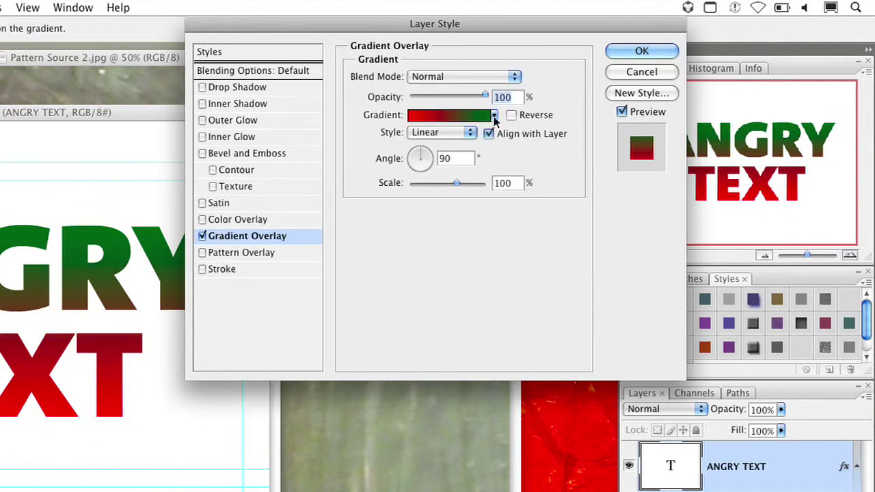
pyautogui.click(494, 117)
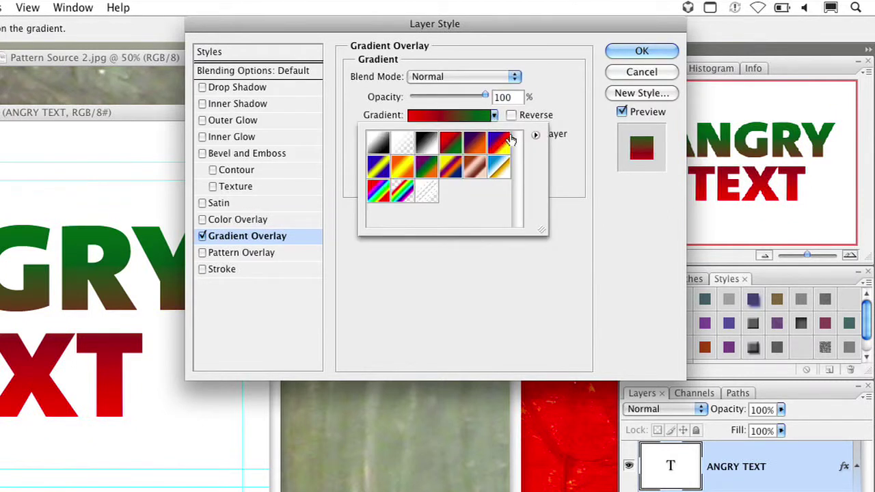
# - Replace the gradients with Color Harmonies 1 and apply the orange-to-blue preset at 40% opacity
pyautogui.click(535, 136)
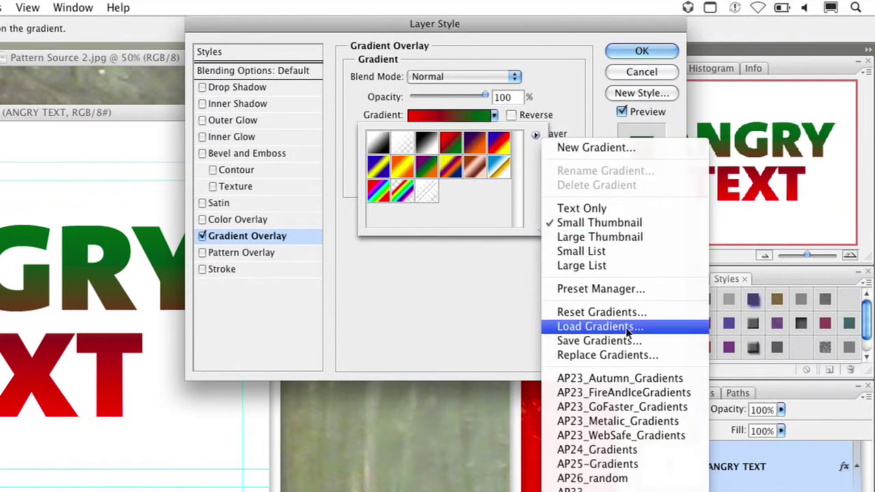
pyautogui.click(628, 489)
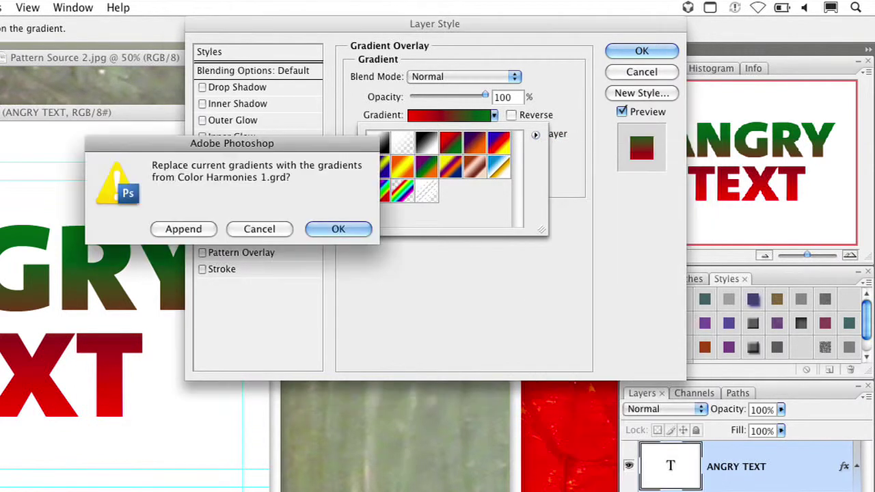
pyautogui.click(335, 233)
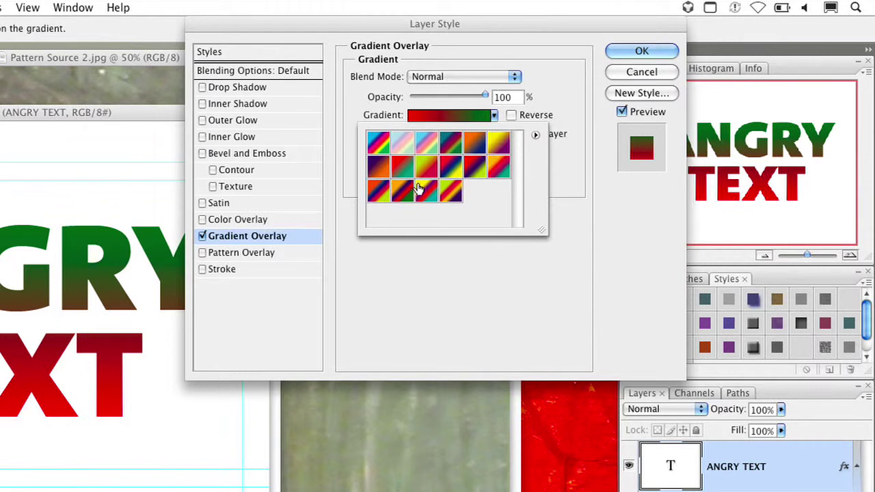
pyautogui.click(473, 145)
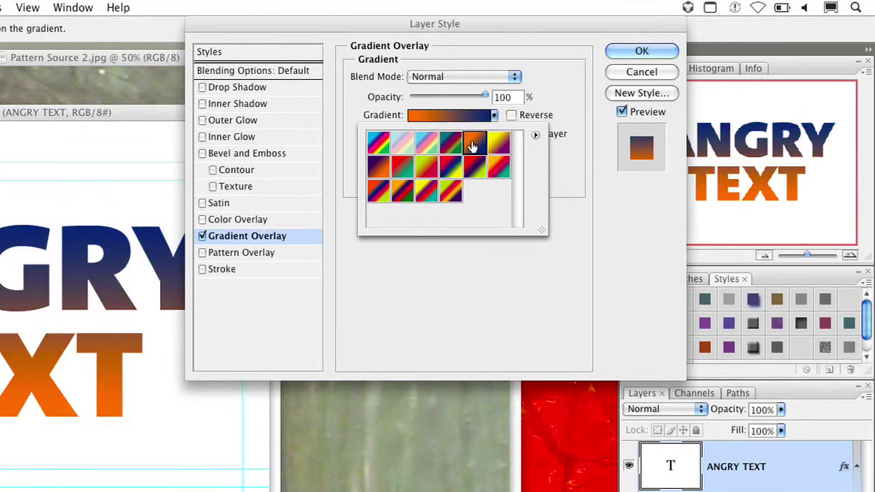
pyautogui.moveTo(456, 100)
pyautogui.mouseDown()
pyautogui.moveTo(469, 97)
pyautogui.moveTo(441, 101)
pyautogui.mouseUp()
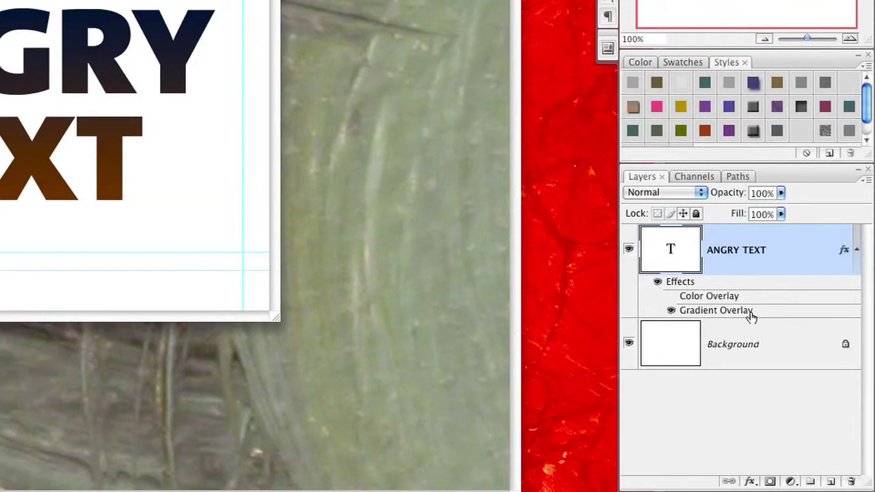
pyautogui.doubleClick(750, 312)
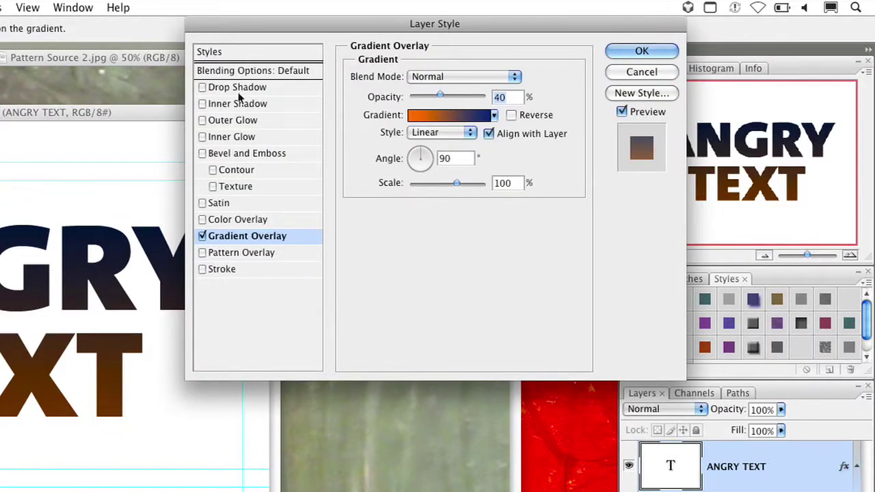
# - Enable Bevel and Emboss on ANGRY TEXT as a smooth 7 px Outer Bevel
pyautogui.click(219, 157)
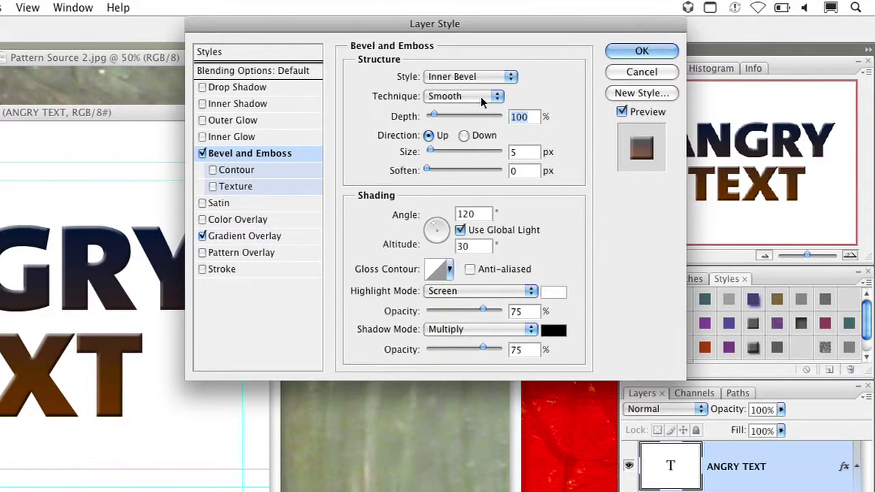
pyautogui.click(477, 78)
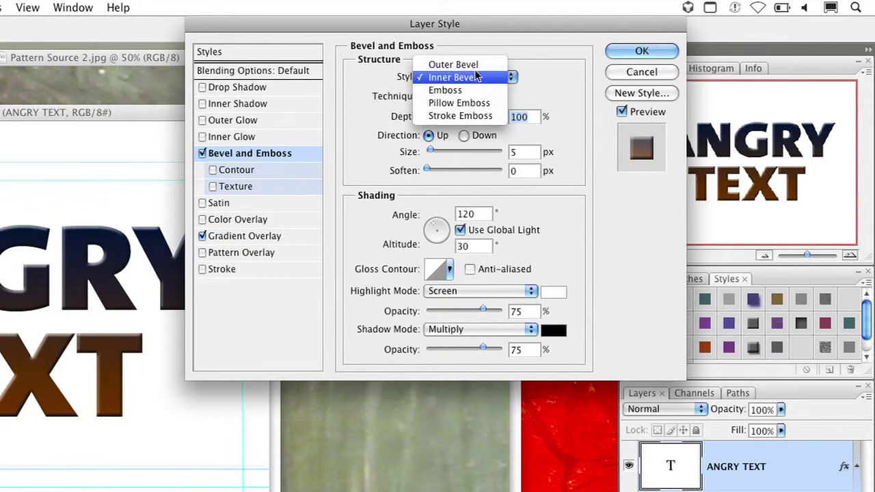
pyautogui.click(477, 65)
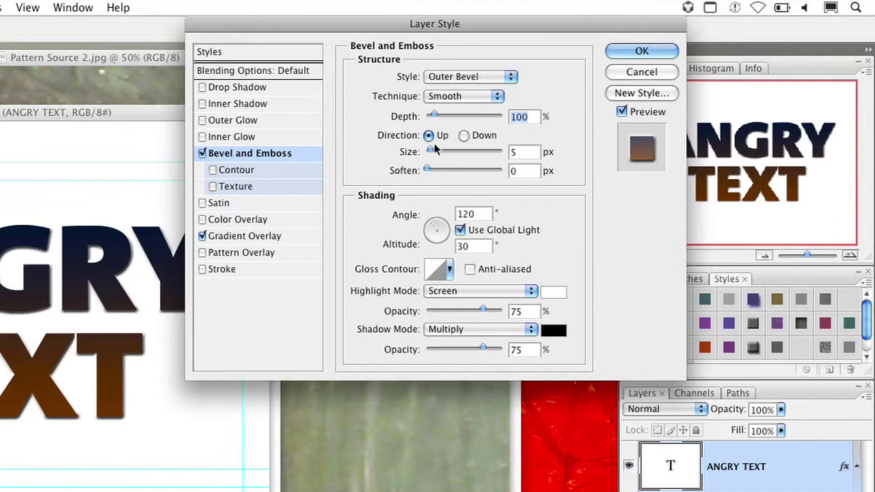
pyautogui.moveTo(436, 149); pyautogui.dragTo(430, 153)
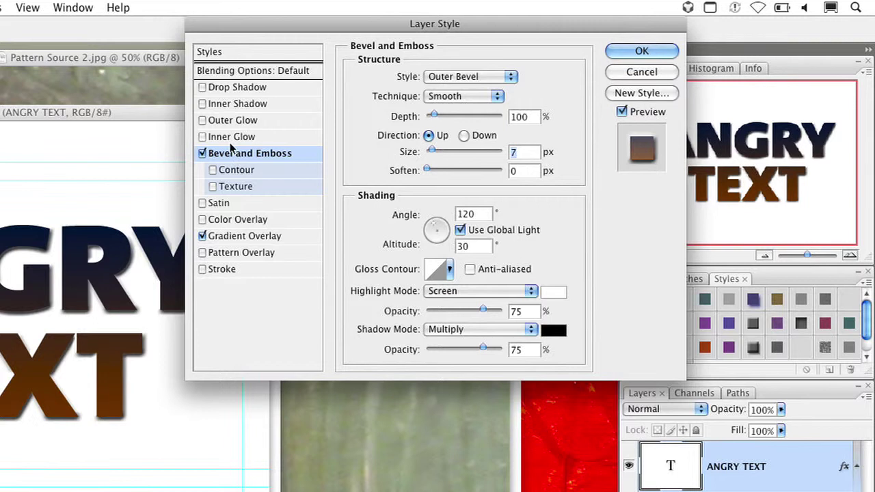
# - Re-enable Color Overlay with light blue #aecdf0 in Color mode at 94% opacity
pyautogui.click(250, 220)
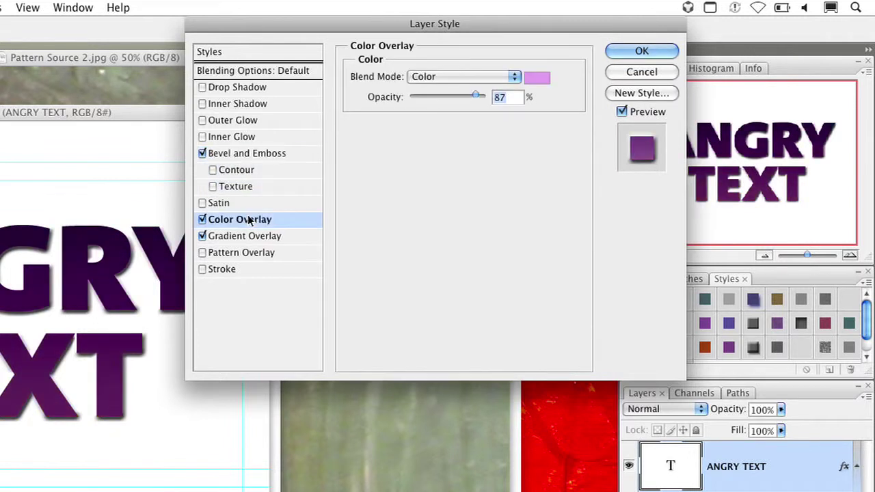
pyautogui.click(536, 78)
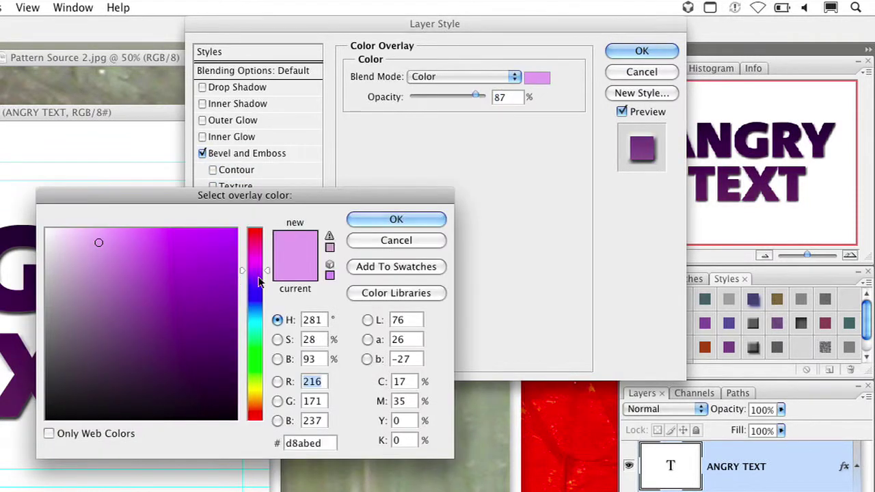
pyautogui.click(256, 306)
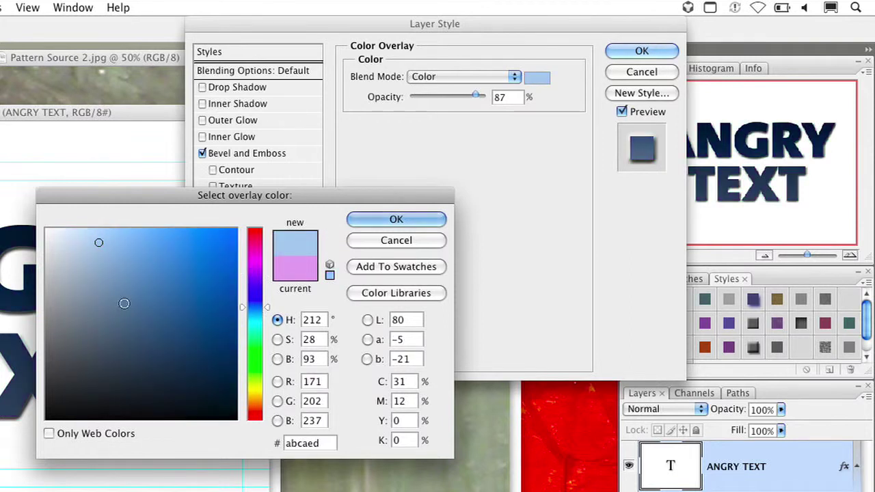
pyautogui.moveTo(127, 260)
pyautogui.mouseDown()
pyautogui.moveTo(123, 242)
pyautogui.moveTo(98, 239)
pyautogui.mouseUp()
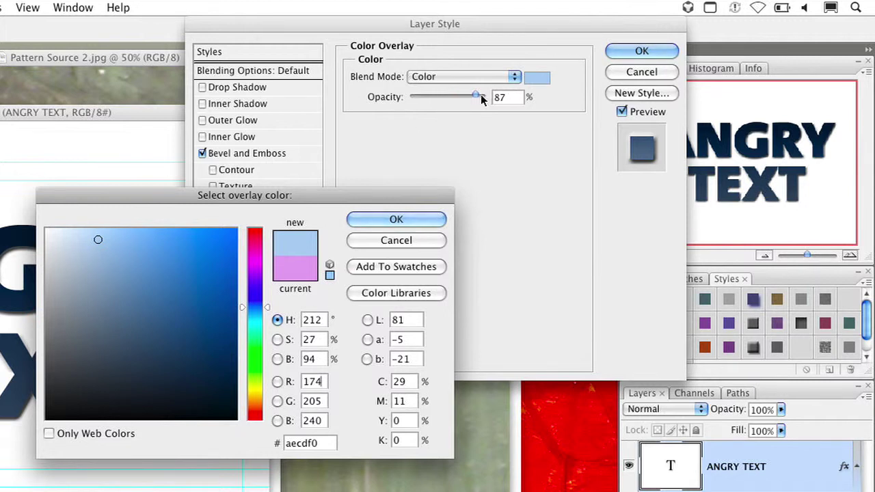
pyautogui.click(428, 223)
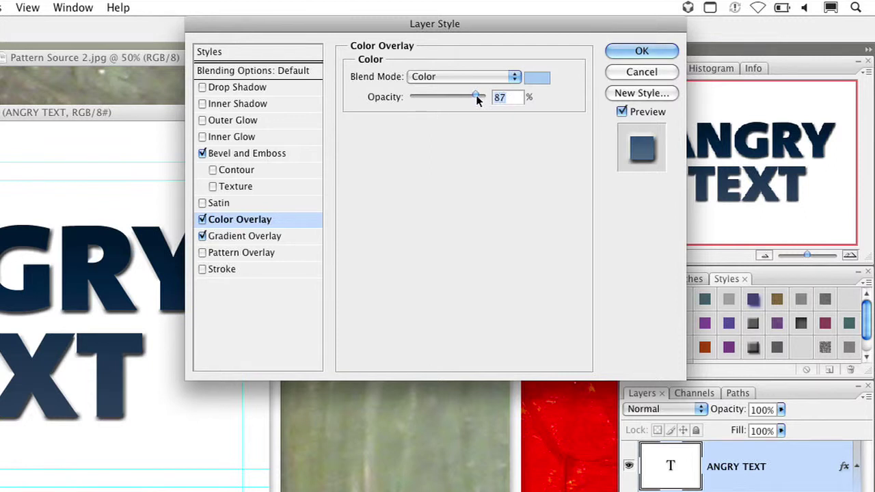
pyautogui.moveTo(477, 97); pyautogui.dragTo(480, 100)
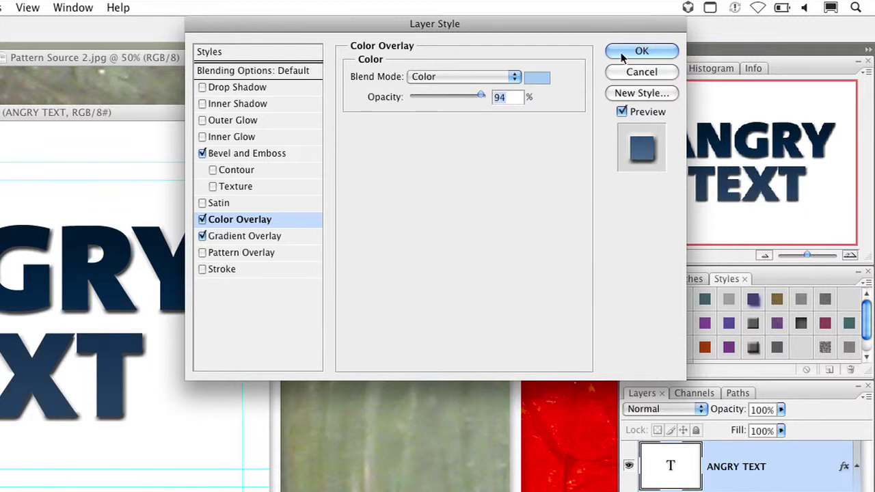
# - Add a Screen Satin at 68% opacity, 35 px distance and 81 px size, and apply the styles
pyautogui.click(218, 205)
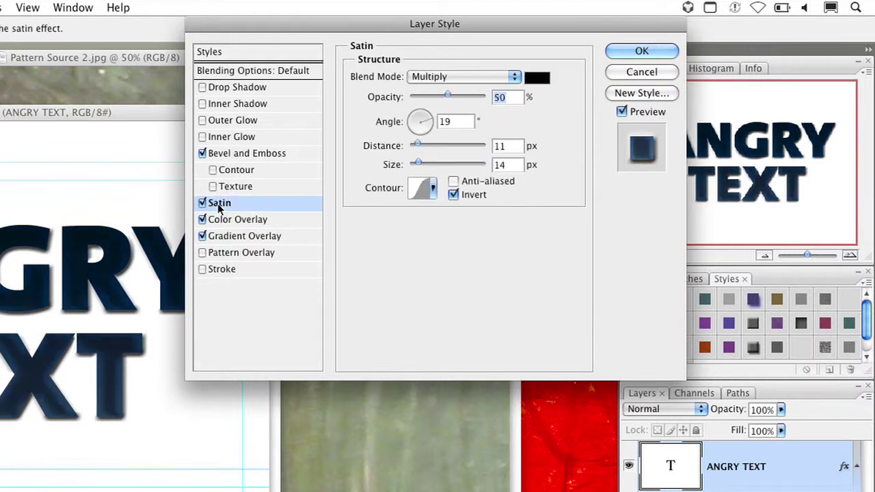
pyautogui.click(476, 78)
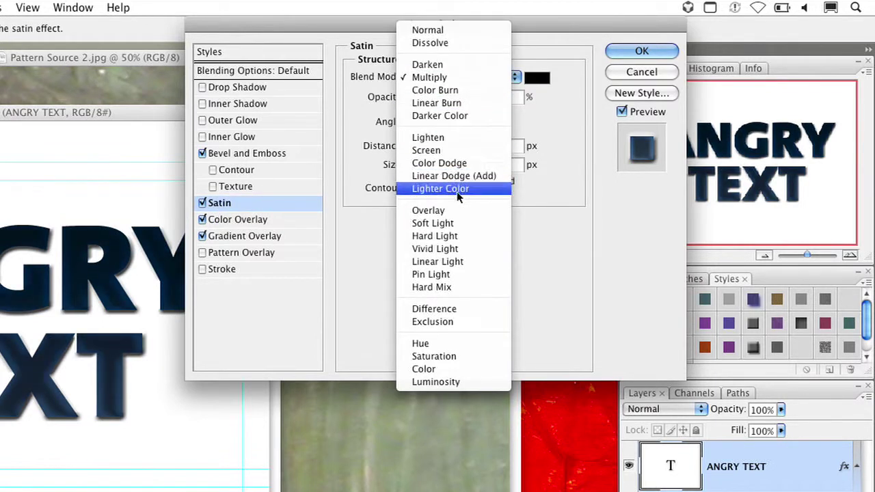
pyautogui.click(457, 151)
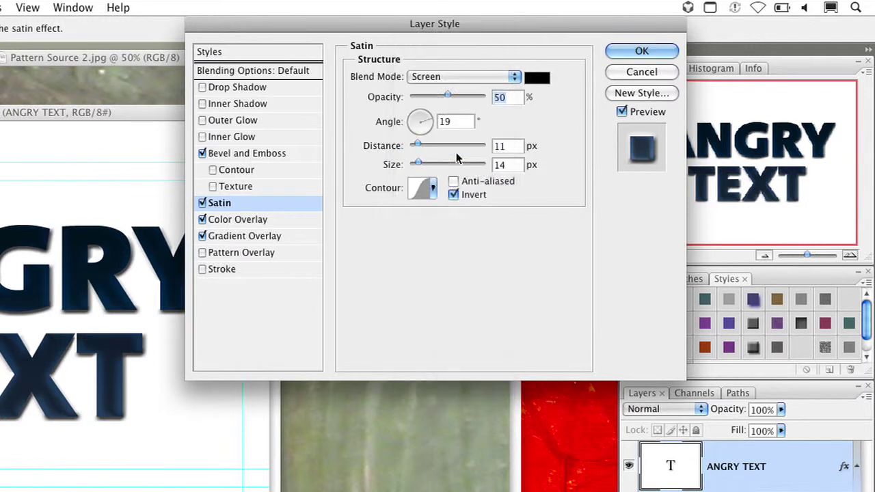
pyautogui.click(435, 145)
pyautogui.click(465, 97)
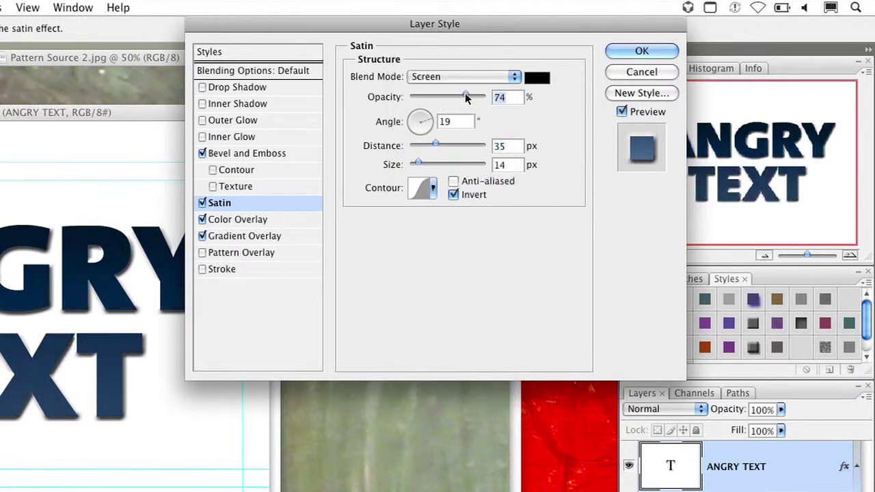
pyautogui.moveTo(469, 97)
pyautogui.mouseDown()
pyautogui.moveTo(442, 93)
pyautogui.moveTo(462, 97)
pyautogui.mouseUp()
pyautogui.click(437, 164)
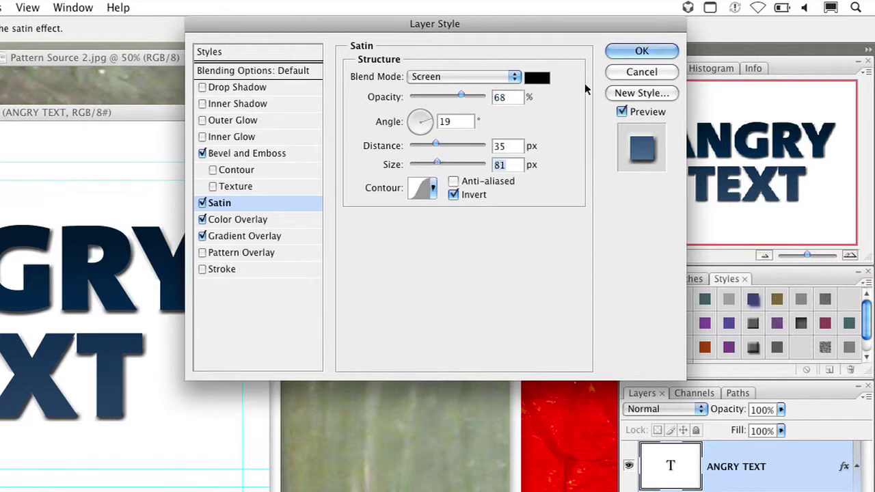
pyautogui.click(642, 50)
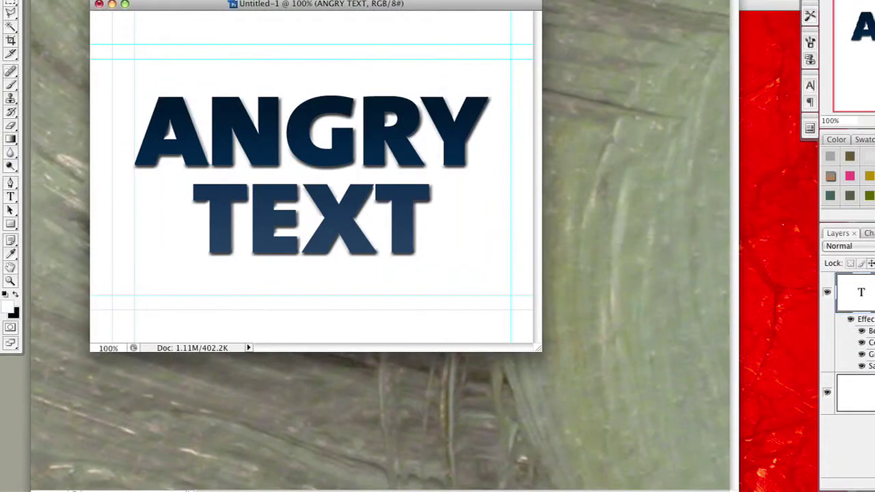
pyautogui.hotkey('ctrl', 'Tab')
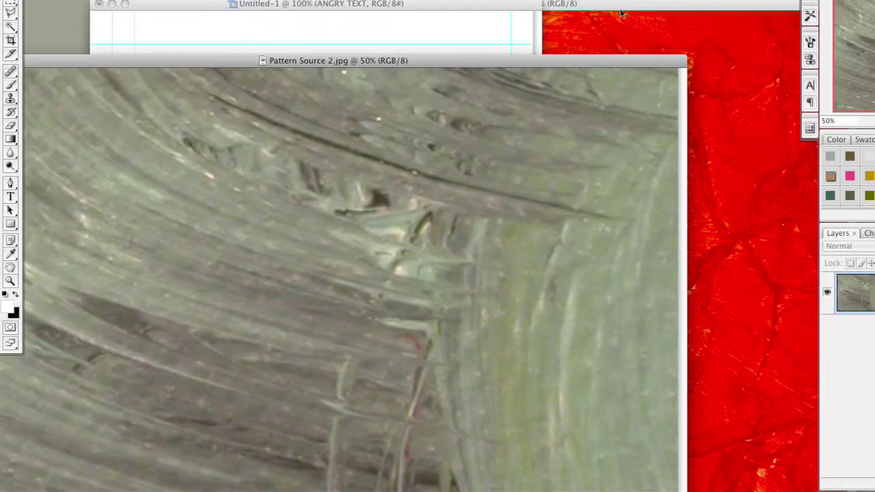
# - Desaturate the red Pattern Source 1 texture to grey and select all of it
pyautogui.click(619, 12)
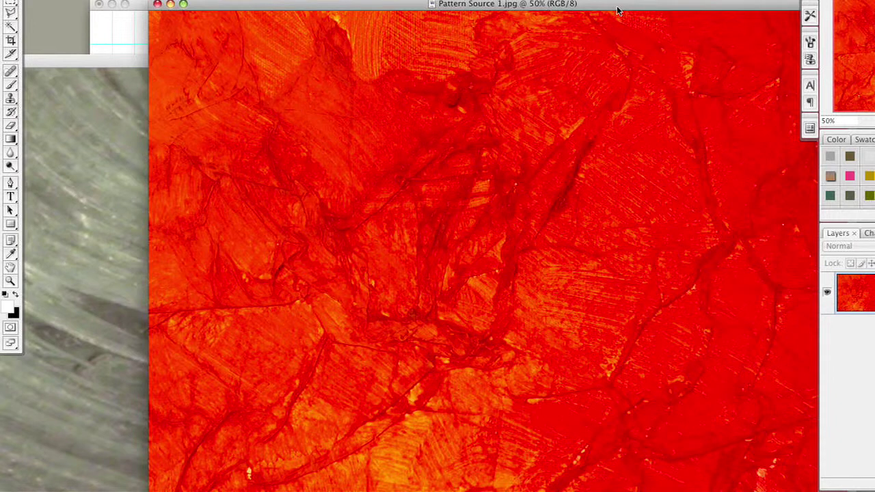
pyautogui.press('shift+super+u')
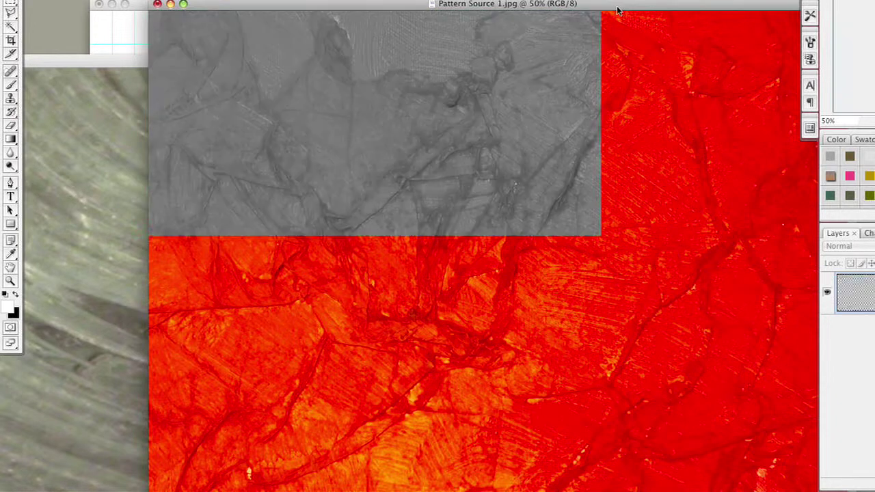
pyautogui.press('super+a')
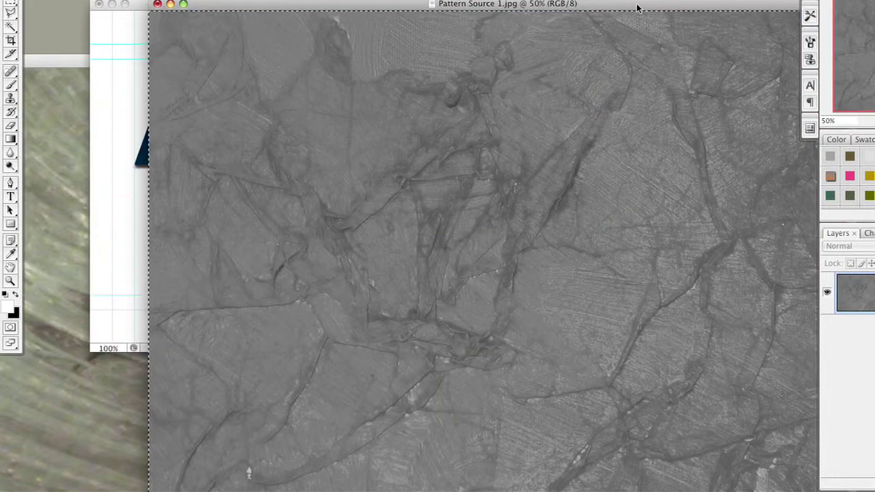
# - Paste the grey texture into the ANGRY TEXT document as Layer 1, scaled to 41.1%, viewed at 200%
pyautogui.click(126, 56)
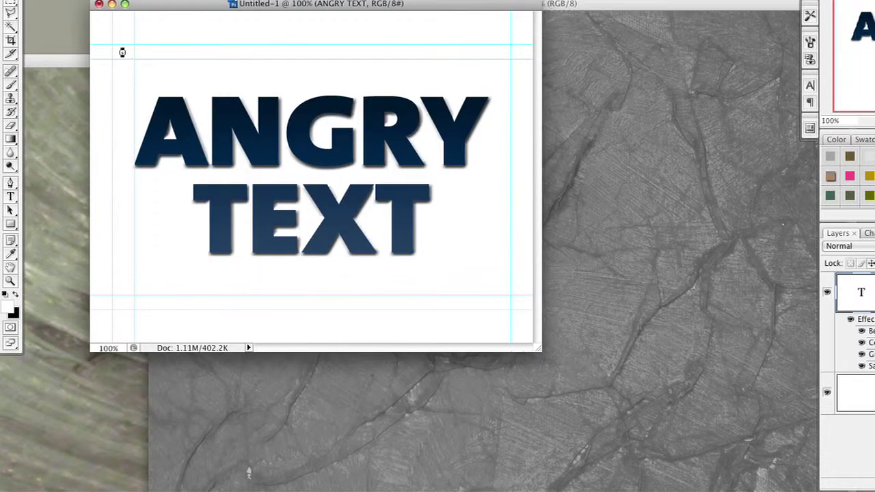
pyautogui.press('super+v')
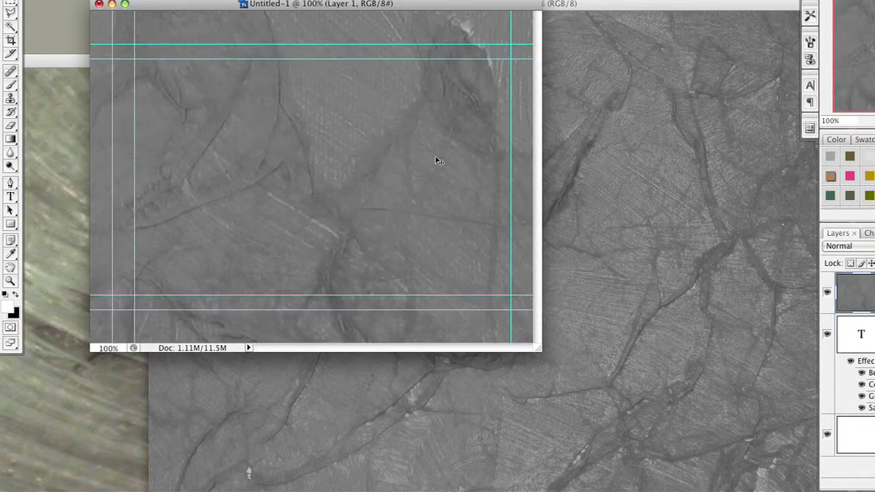
pyautogui.press('super+t')
pyautogui.press('super+0')
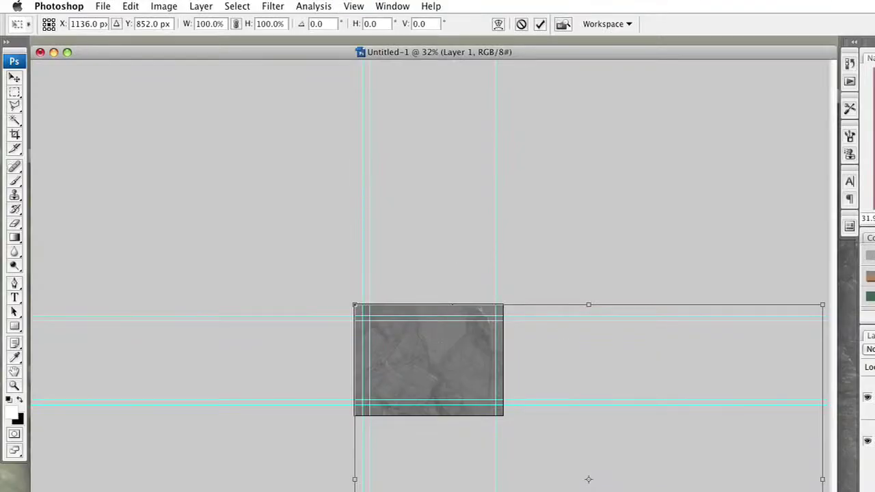
pyautogui.moveTo(588, 479); pyautogui.dragTo(584, 393)
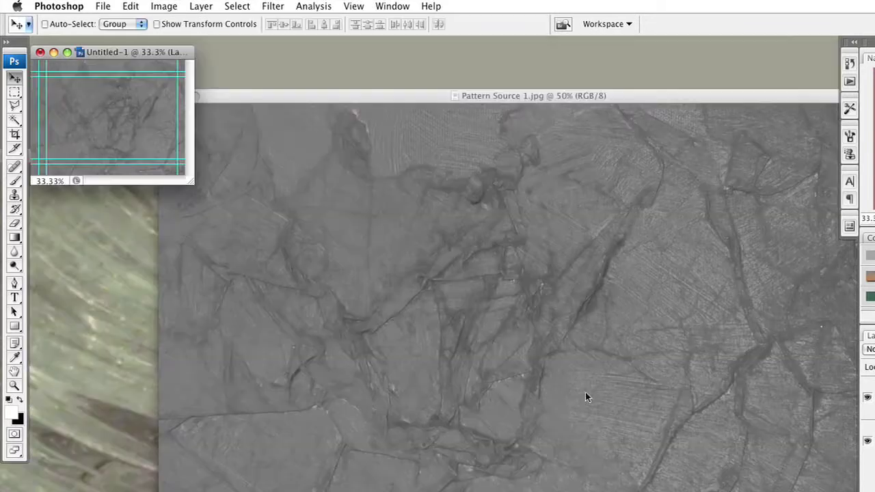
pyautogui.press('super+equal')
pyautogui.press('super+equal')
pyautogui.press('super+equal')
pyautogui.press('super+equal')
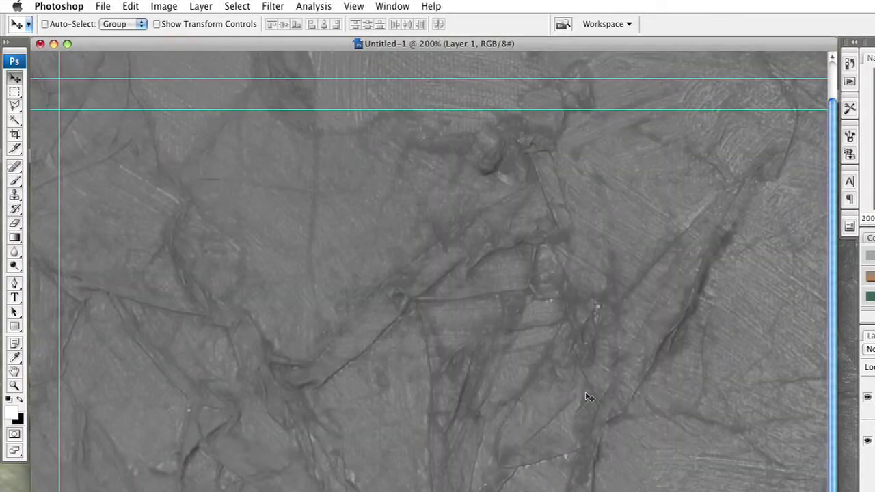
# - Apply Levels 75, 0.76, 116 to the texture layer for high-contrast dark cracks
pyautogui.press('super+l')
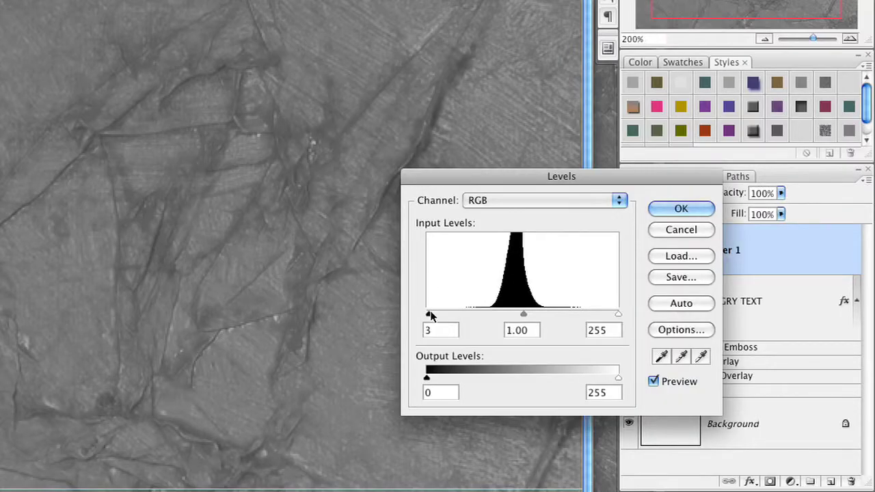
pyautogui.moveTo(430, 315); pyautogui.dragTo(484, 321)
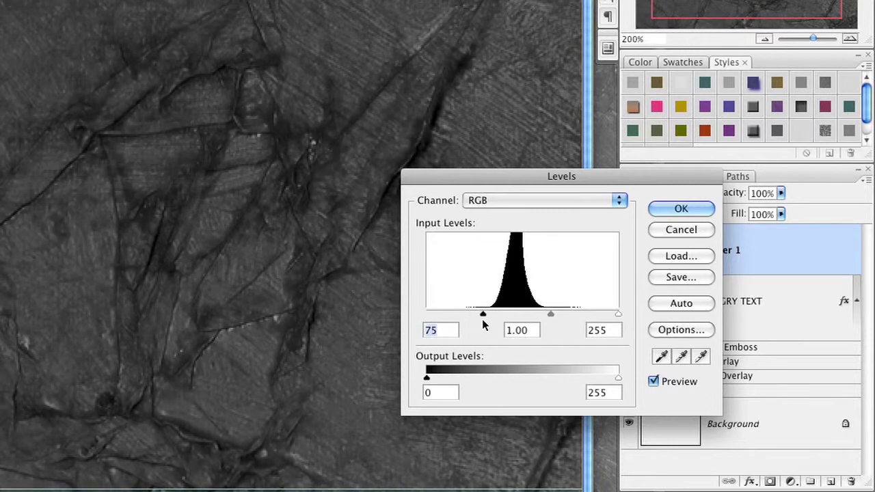
pyautogui.moveTo(617, 314); pyautogui.dragTo(514, 326)
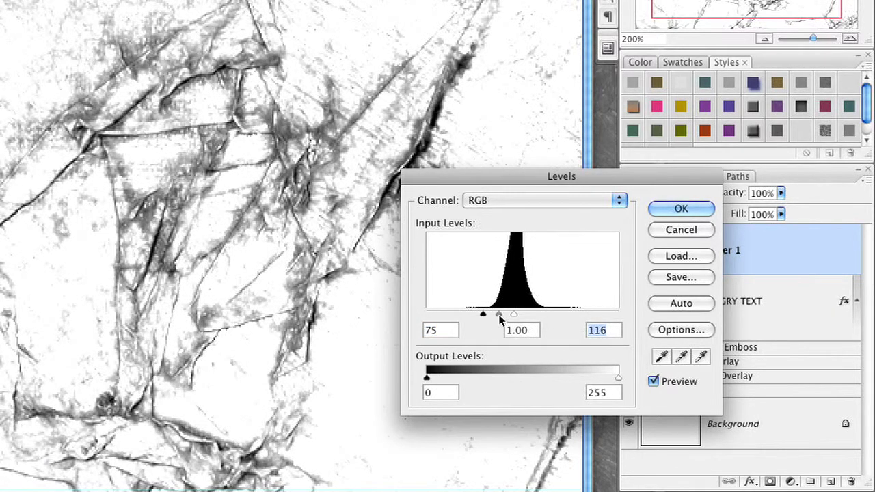
pyautogui.moveTo(500, 320); pyautogui.dragTo(508, 319)
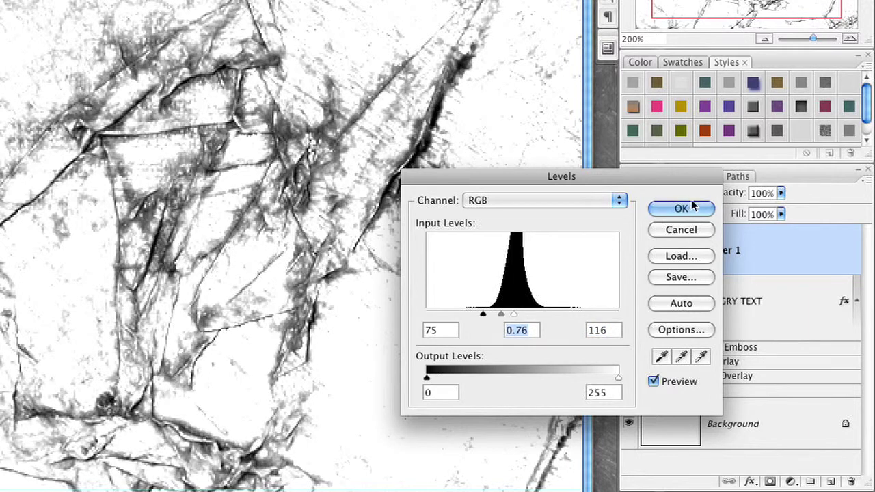
pyautogui.click(692, 207)
# - Load the crack texture as a selection and add it as a layer mask on ANGRY TEXT
pyautogui.click(692, 178)
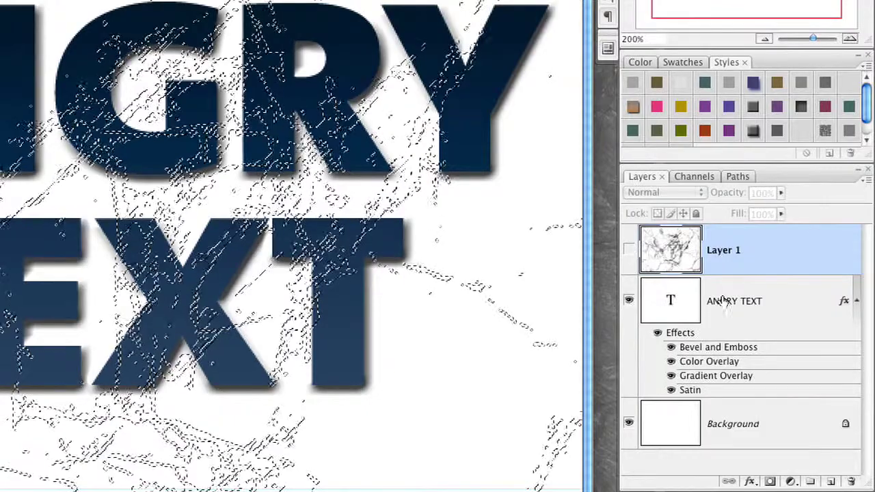
pyautogui.click(732, 308)
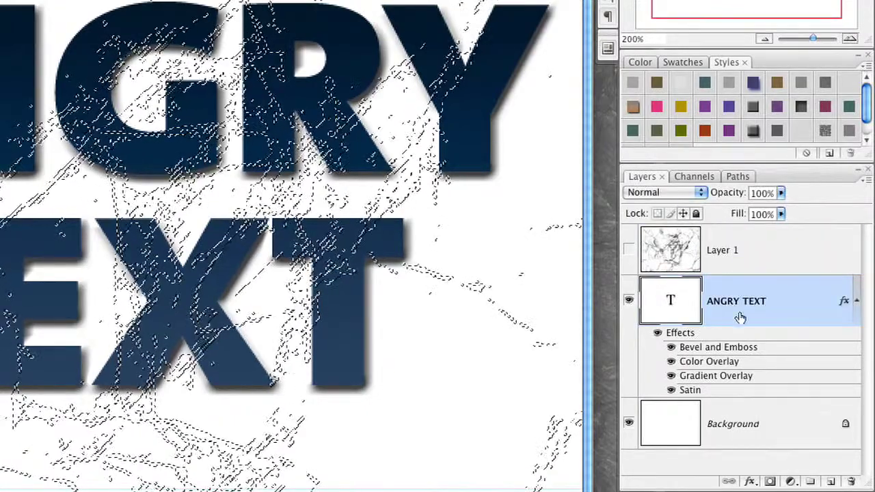
pyautogui.click(770, 483)
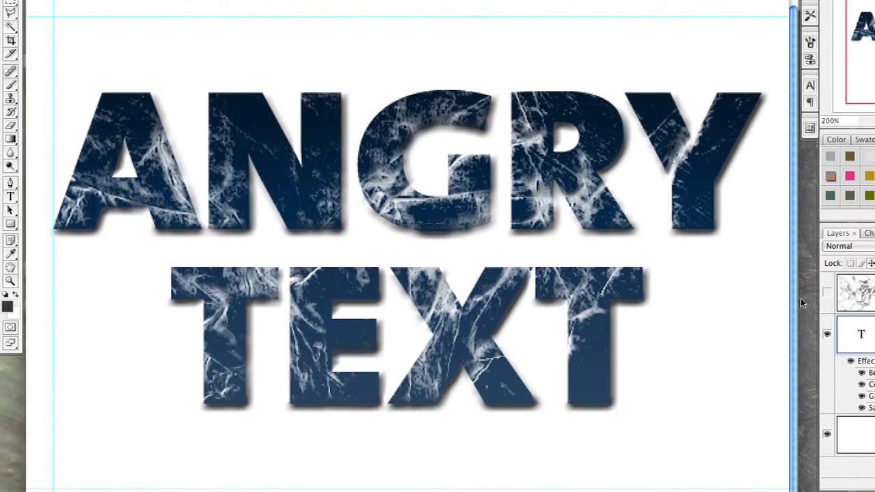
# - Apply Levels to the ANGRY TEXT mask with midtone 0.37 and output levels 99 to 218
pyautogui.hotkey('ctrl', 'l')
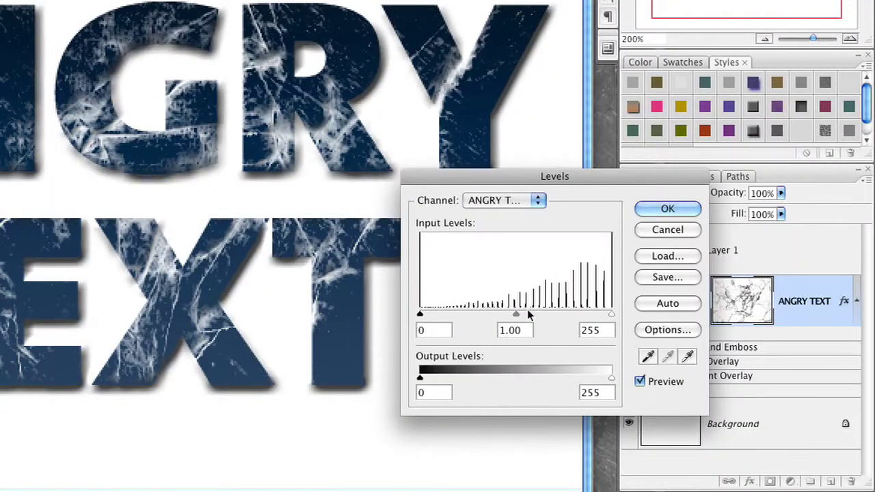
pyautogui.moveTo(518, 314); pyautogui.dragTo(568, 319)
pyautogui.moveTo(421, 378); pyautogui.dragTo(492, 391)
pyautogui.moveTo(610, 383); pyautogui.dragTo(583, 383)
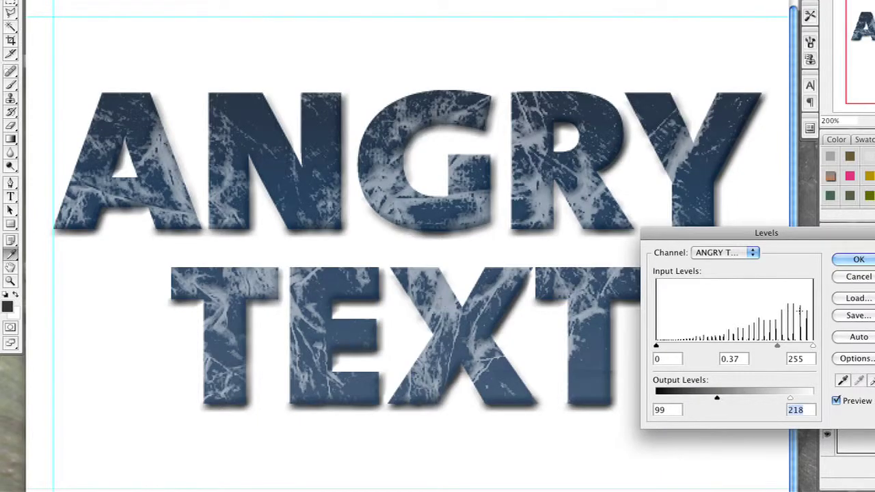
pyautogui.click(860, 260)
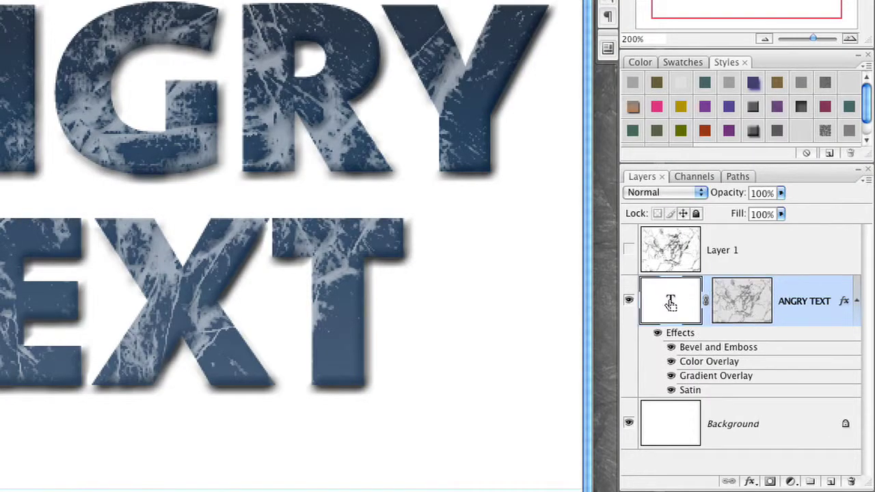
# - Duplicate the ANGRY TEXT layer, hide the original, and delete the copy's layer mask
pyautogui.press('super+j')
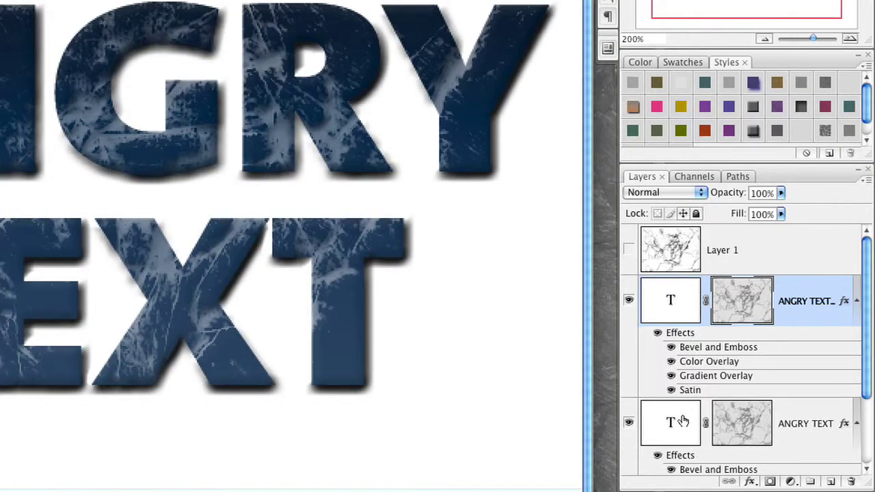
pyautogui.click(627, 429)
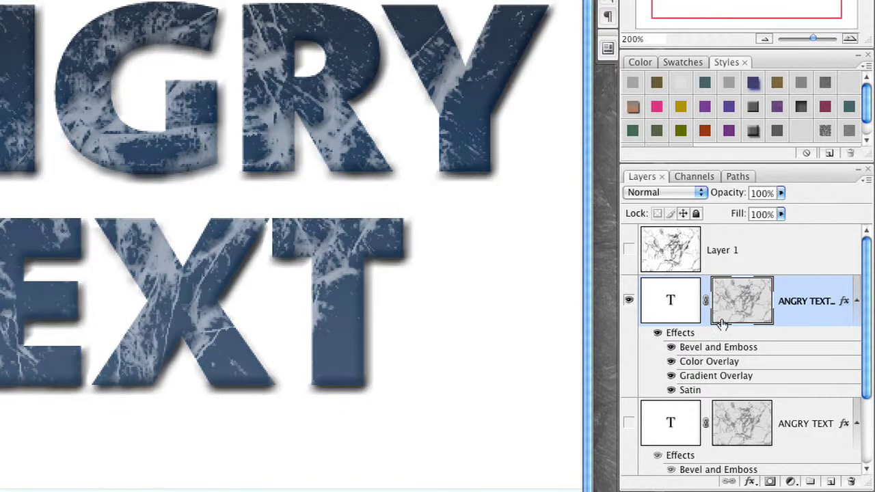
pyautogui.moveTo(723, 286); pyautogui.dragTo(851, 481)
pyautogui.click(851, 482)
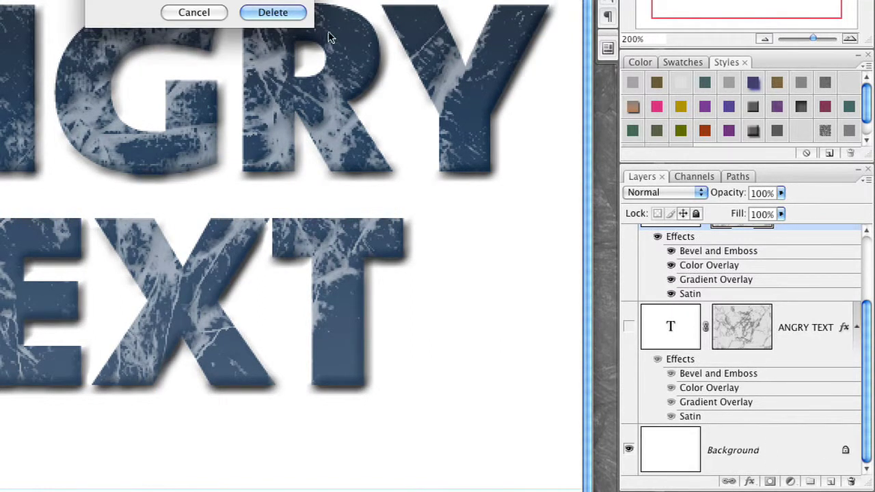
pyautogui.click(287, 12)
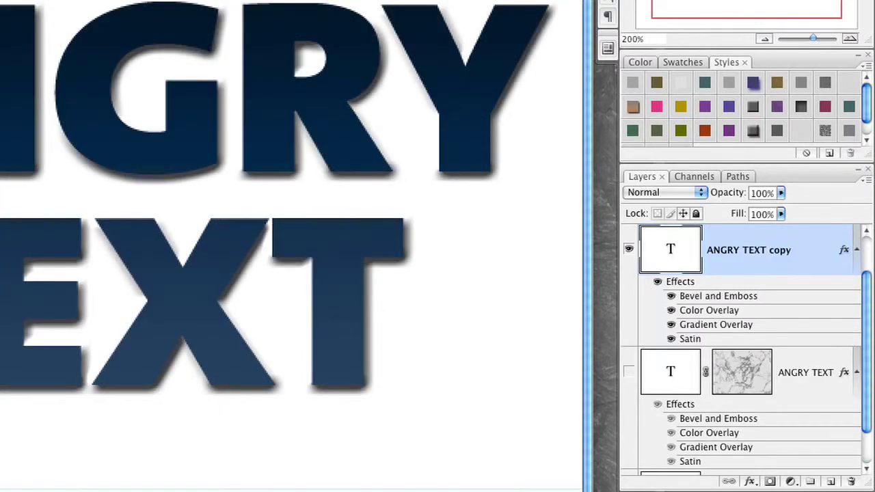
# - Copy all of Pattern Source 2.jpg and paste it into Untitled-1 as Layer 2
pyautogui.click(392, 6)
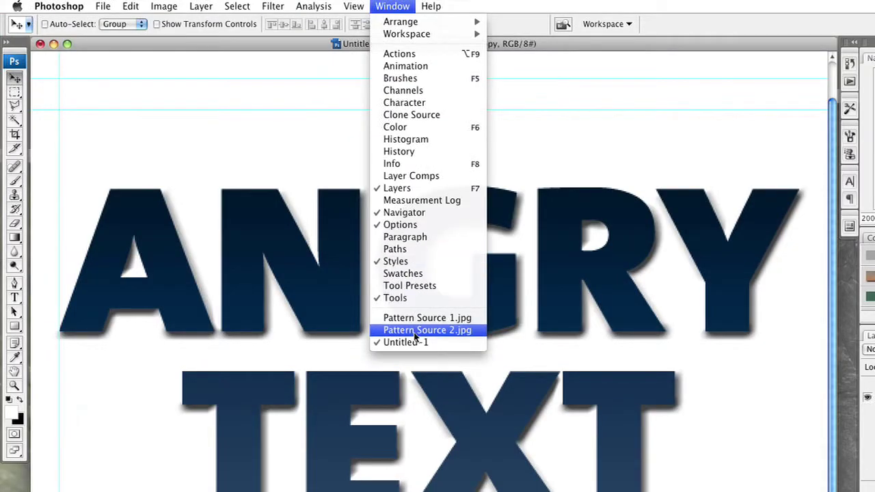
pyautogui.click(415, 330)
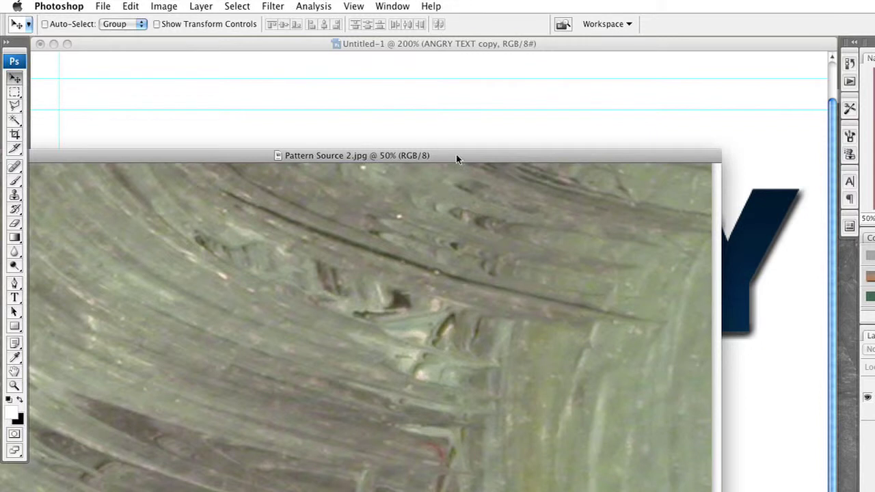
pyautogui.moveTo(457, 159); pyautogui.dragTo(618, 90)
pyautogui.press('super+a')
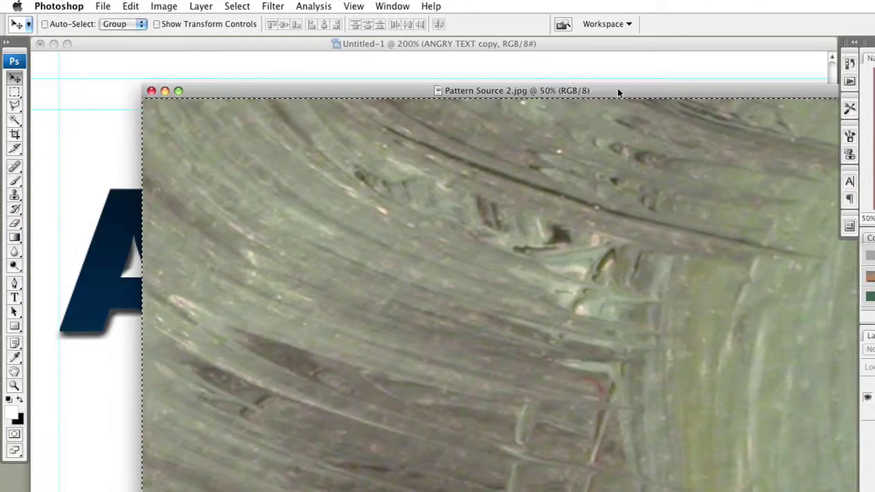
pyautogui.hotkey('ctrl', 'Tab')
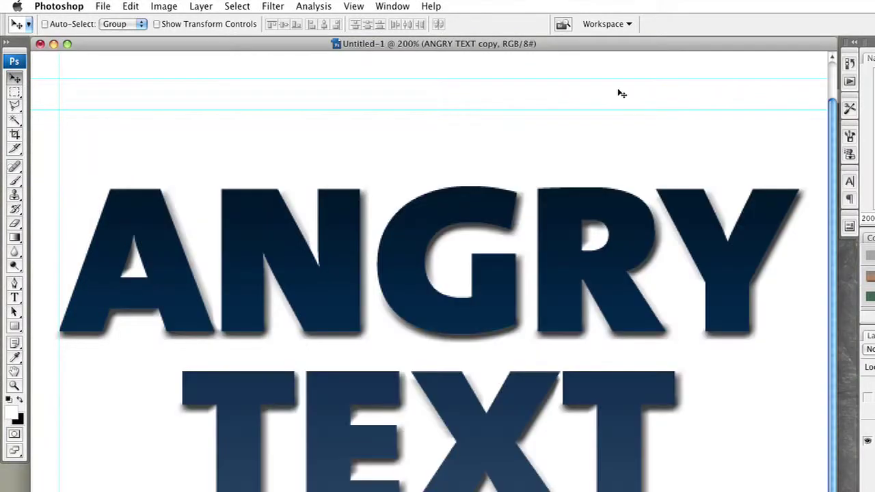
pyautogui.press('super+v')
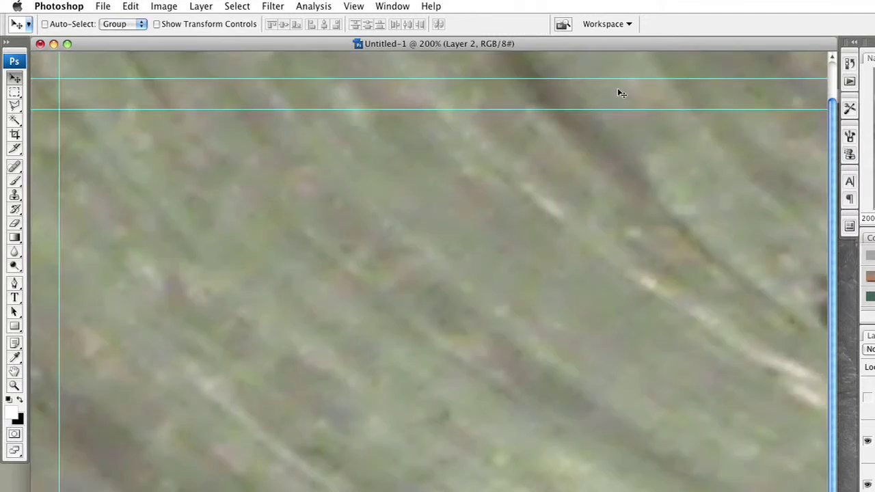
# - Desaturate Layer 2 to grey, scale it to fill the canvas, and bring up Levels
pyautogui.press('super+shift+u')
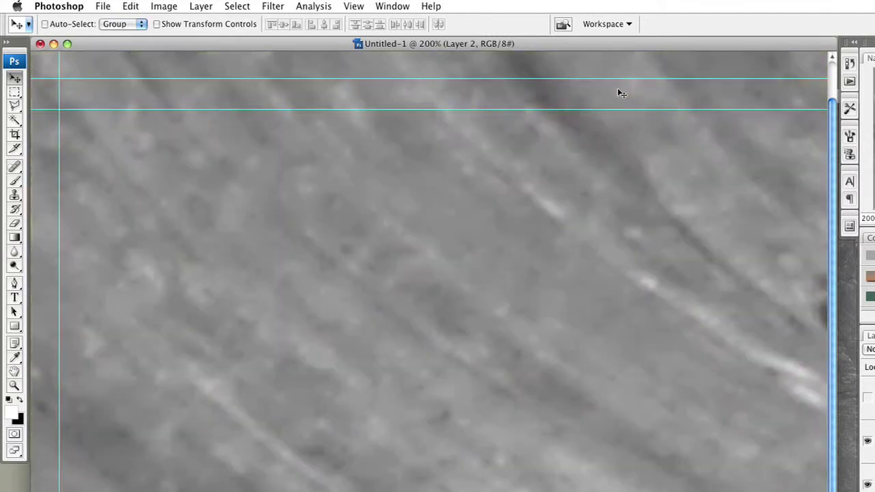
pyautogui.press('super+t')
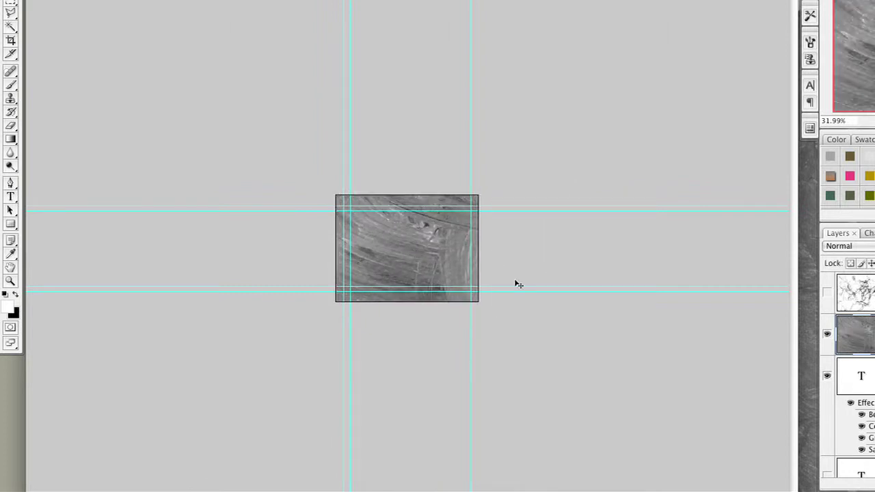
pyautogui.press('super+0')
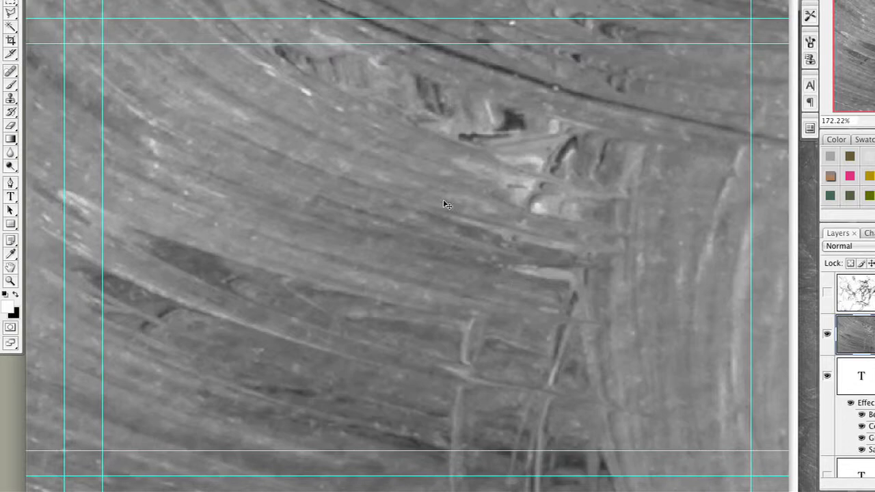
pyautogui.hotkey('ctrl', 'l')
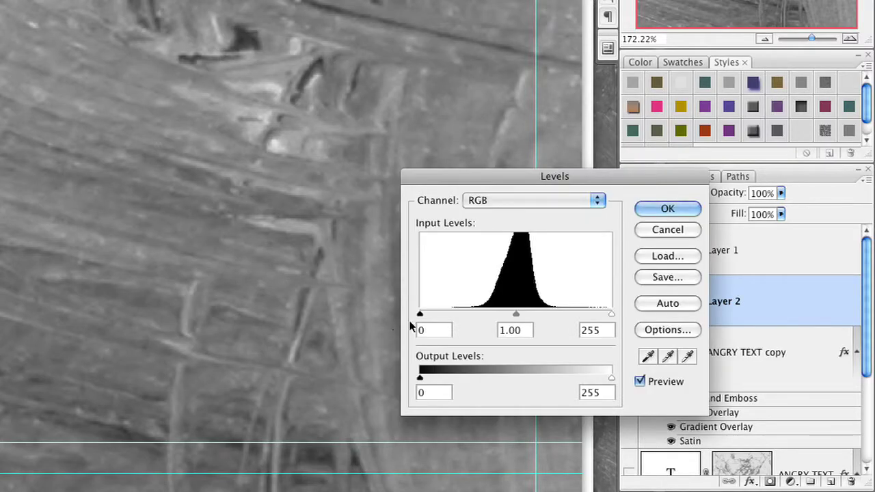
# - Set the texture's Levels input black to 97 and white to 133, then apply
pyautogui.moveTo(420, 314); pyautogui.dragTo(493, 316)
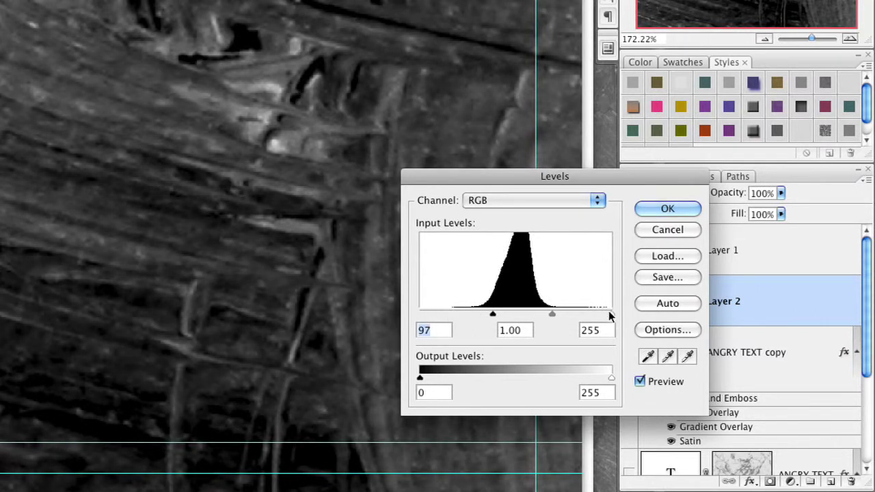
pyautogui.moveTo(611, 314); pyautogui.dragTo(520, 312)
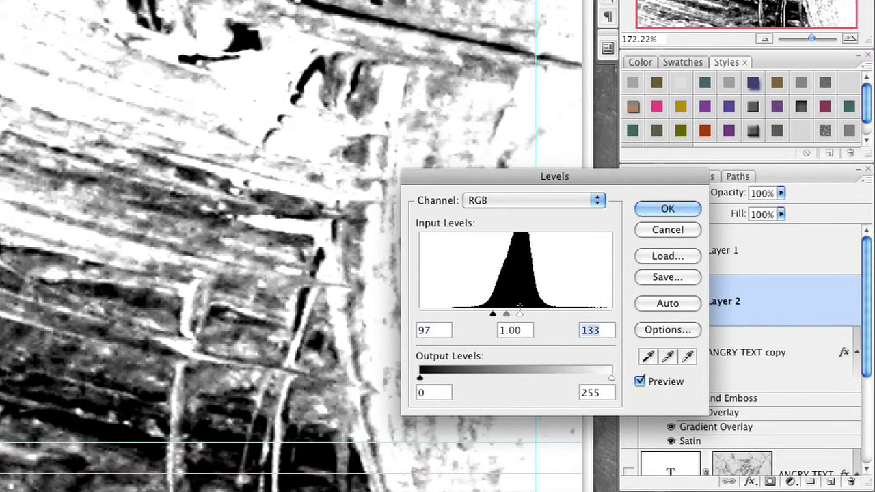
pyautogui.click(656, 209)
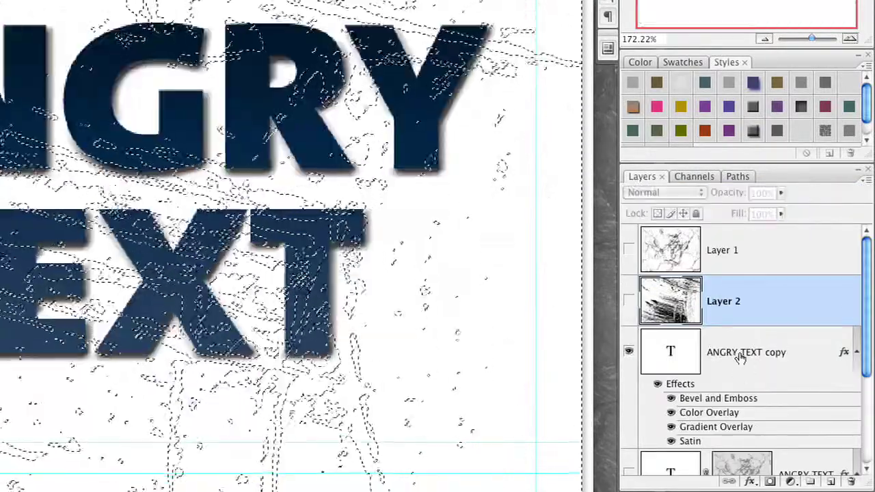
# - Hide Layer 2 and add the texture selection as a layer mask on ANGRY TEXT copy
pyautogui.click(739, 357)
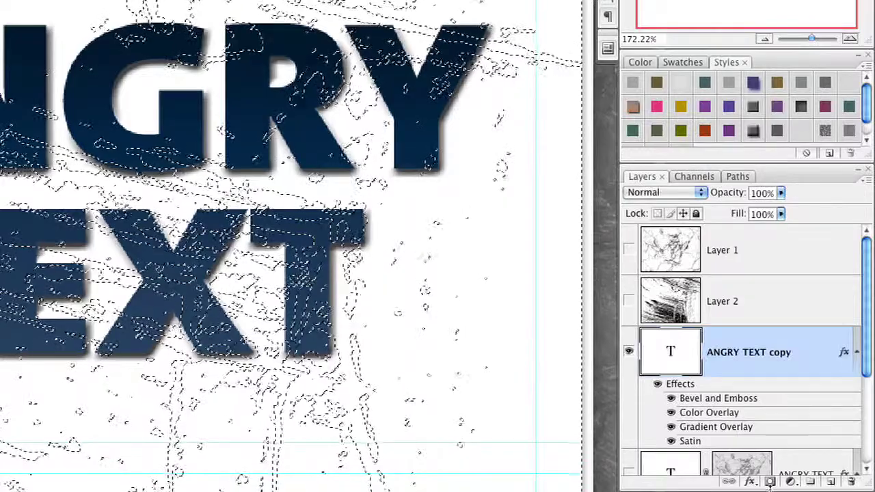
pyautogui.click(770, 482)
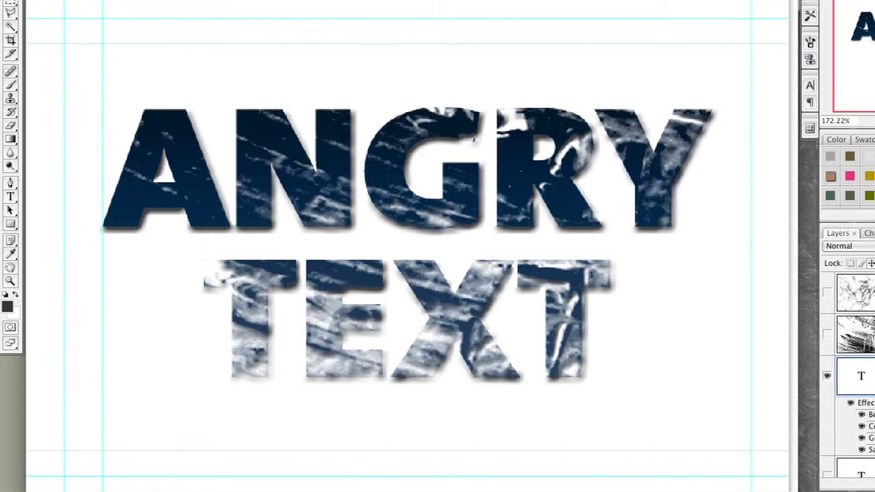
pyautogui.press('super+l')
# - Apply Levels to the mask: input 38, gamma 1.41, output 60 to 206
pyautogui.moveTo(742, 347); pyautogui.dragTo(715, 348)
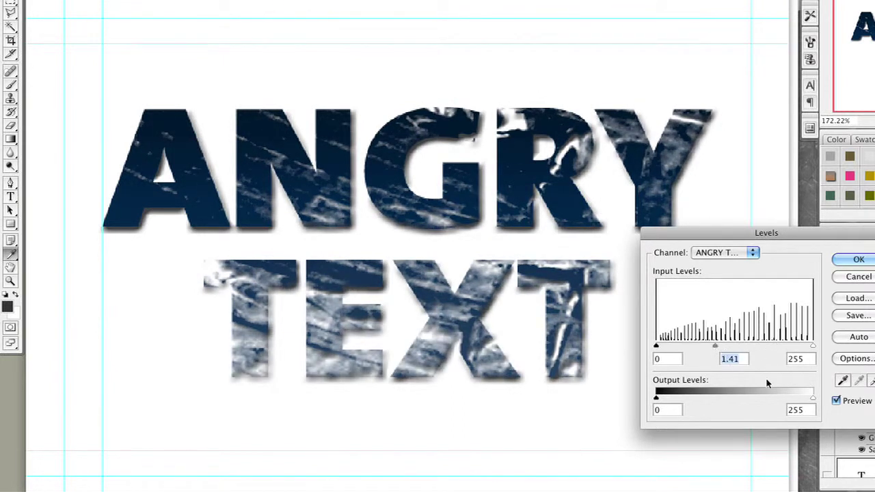
pyautogui.moveTo(658, 402); pyautogui.dragTo(693, 402)
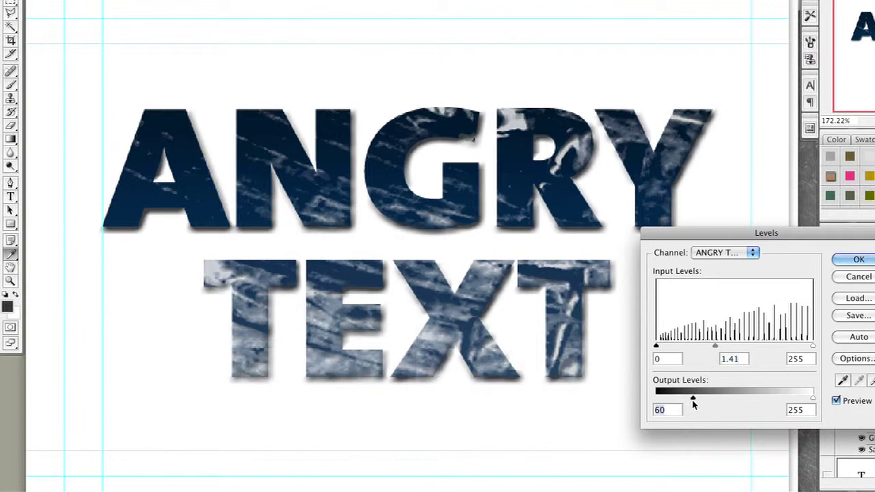
pyautogui.moveTo(811, 397); pyautogui.dragTo(783, 395)
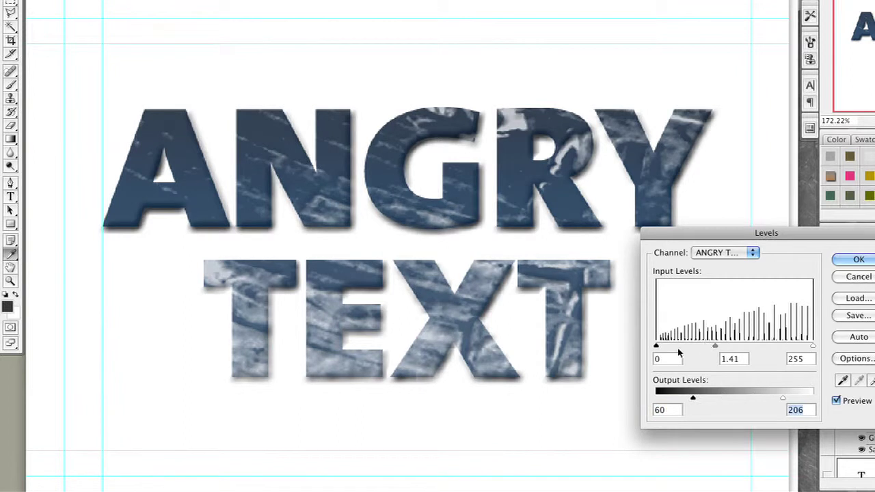
pyautogui.moveTo(656, 347); pyautogui.dragTo(681, 353)
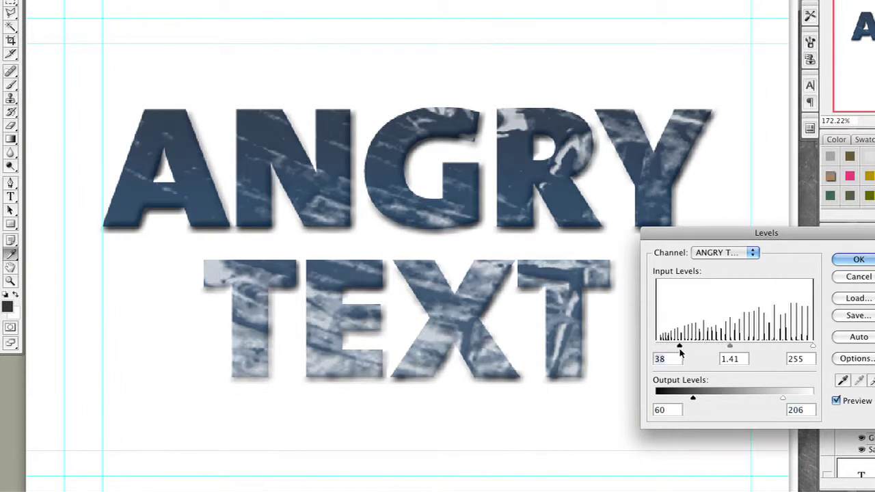
pyautogui.press('Return')
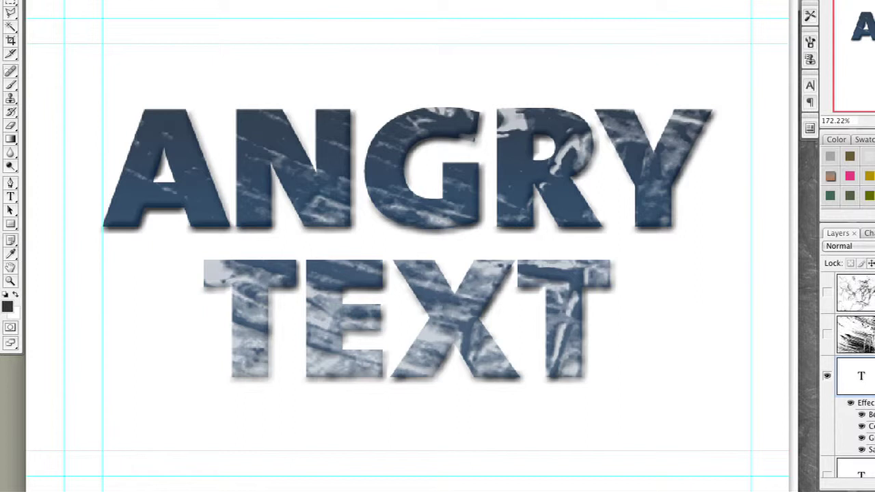
# - Duplicate the distressed text layer, hide the duplicate, and show the original distressed version
pyautogui.hotkey('ctrl', 'j')
pyautogui.click(829, 377)
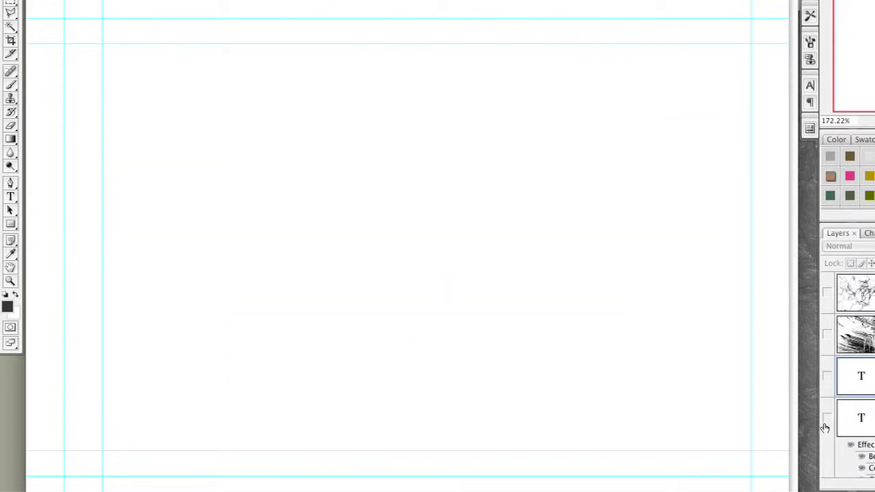
pyautogui.click(827, 420)
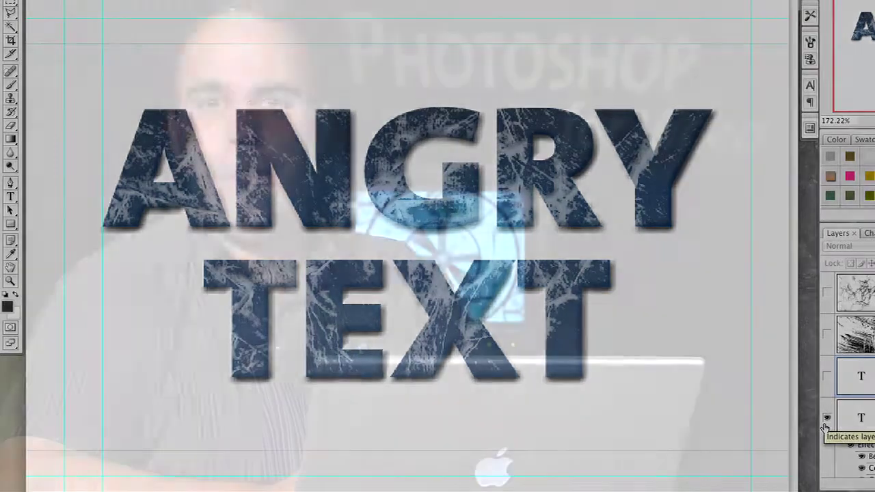